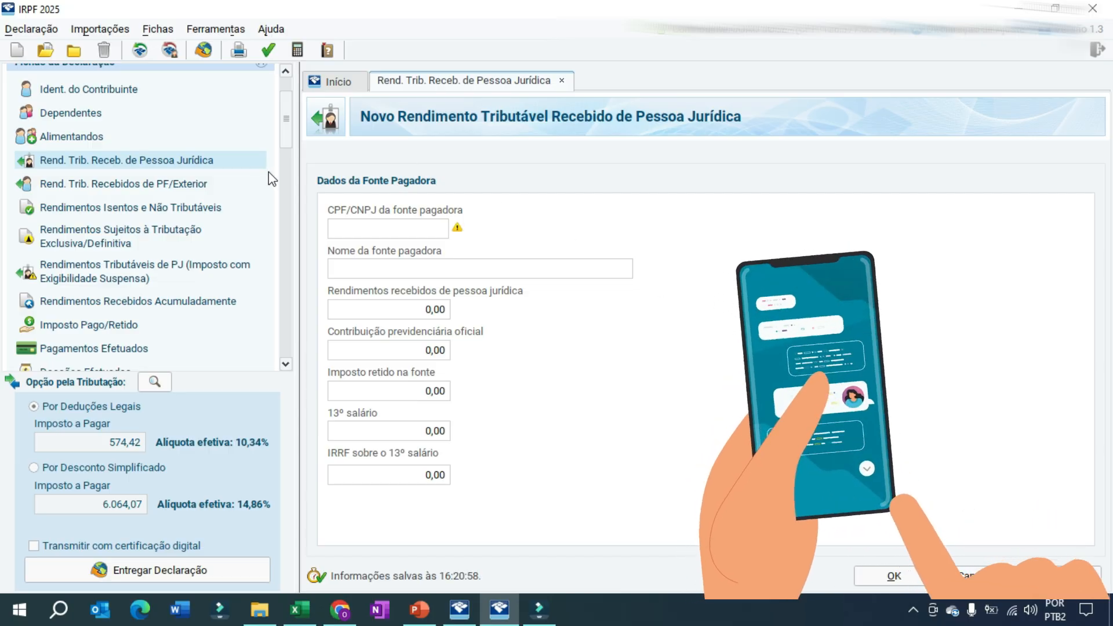
Start a new entry in Rendimentos Sujeitos à Tributação Exclusiva/Definitiva with income type 99 - Outros
left_click(114, 237)
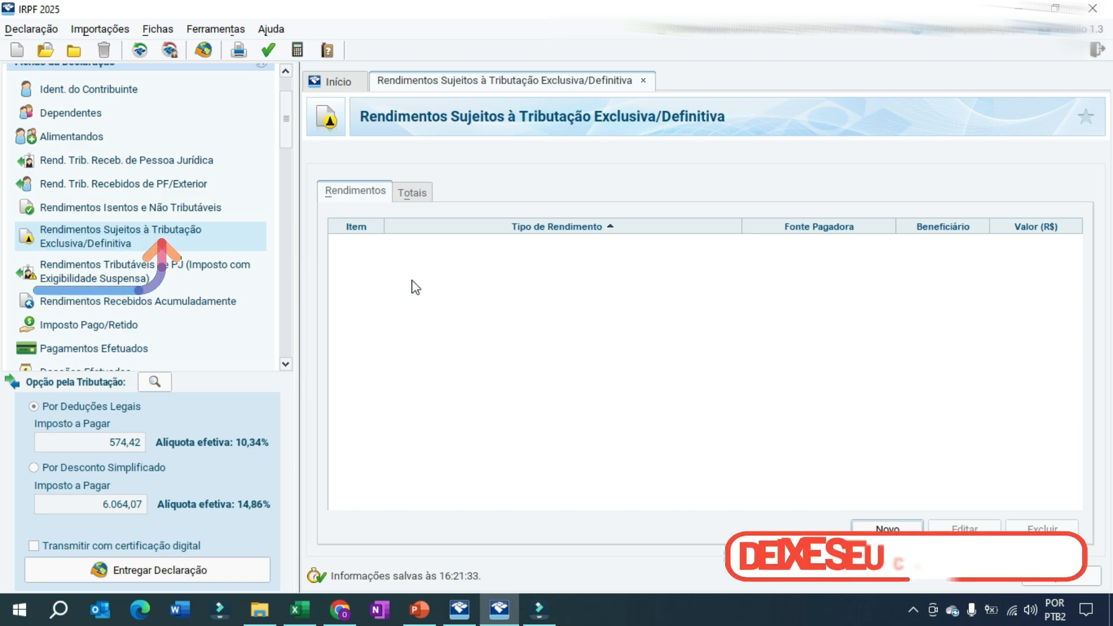
left_click(886, 528)
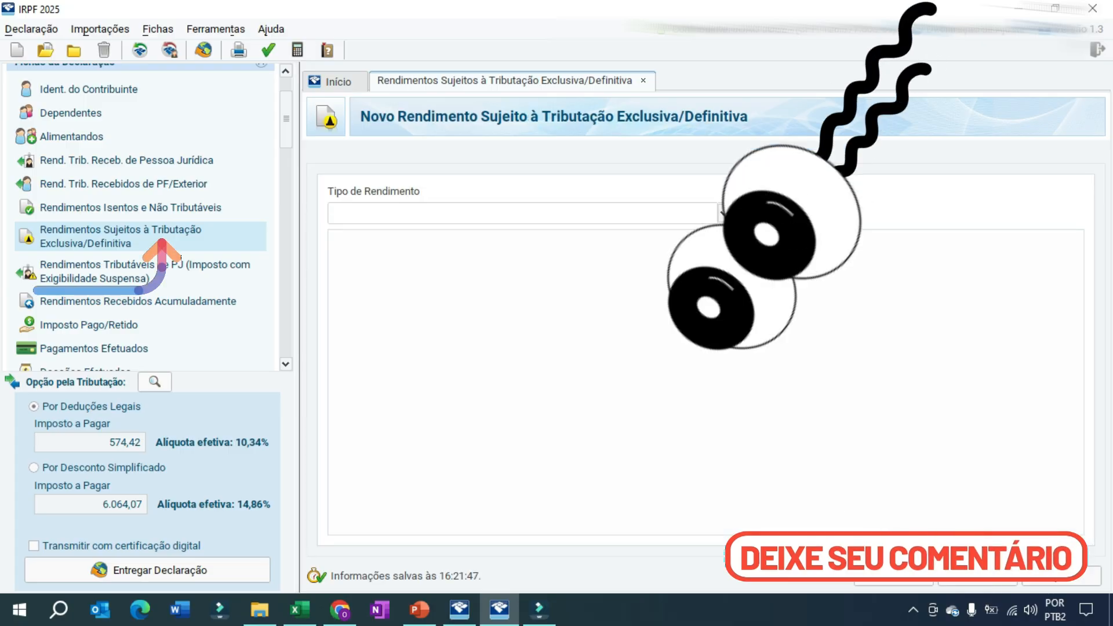
left_click(723, 214)
left_click(497, 283)
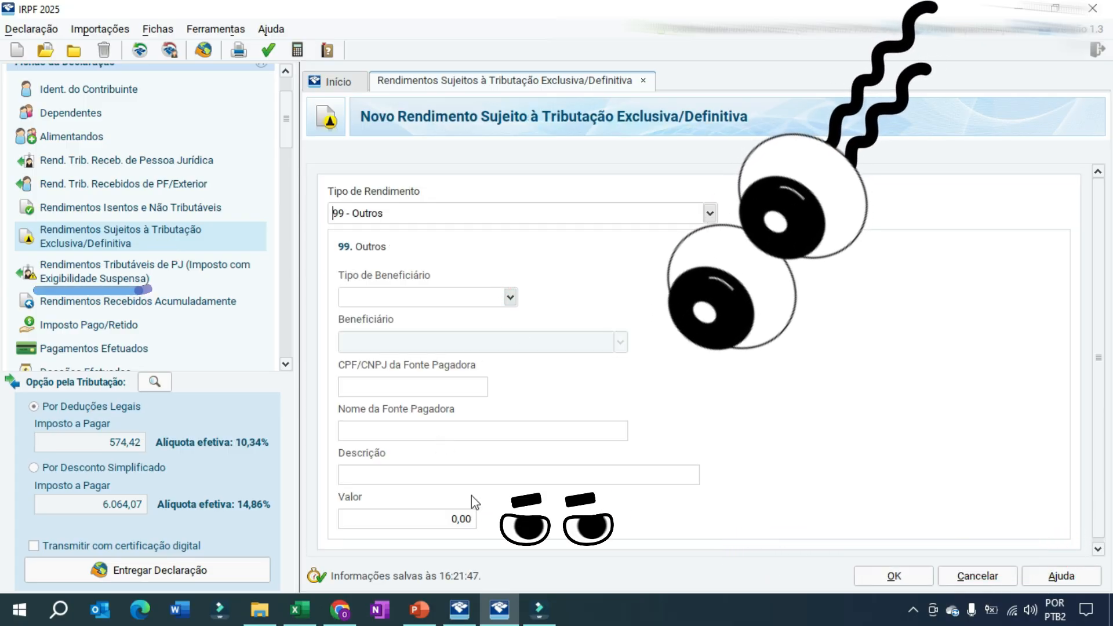
left_click(1095, 288)
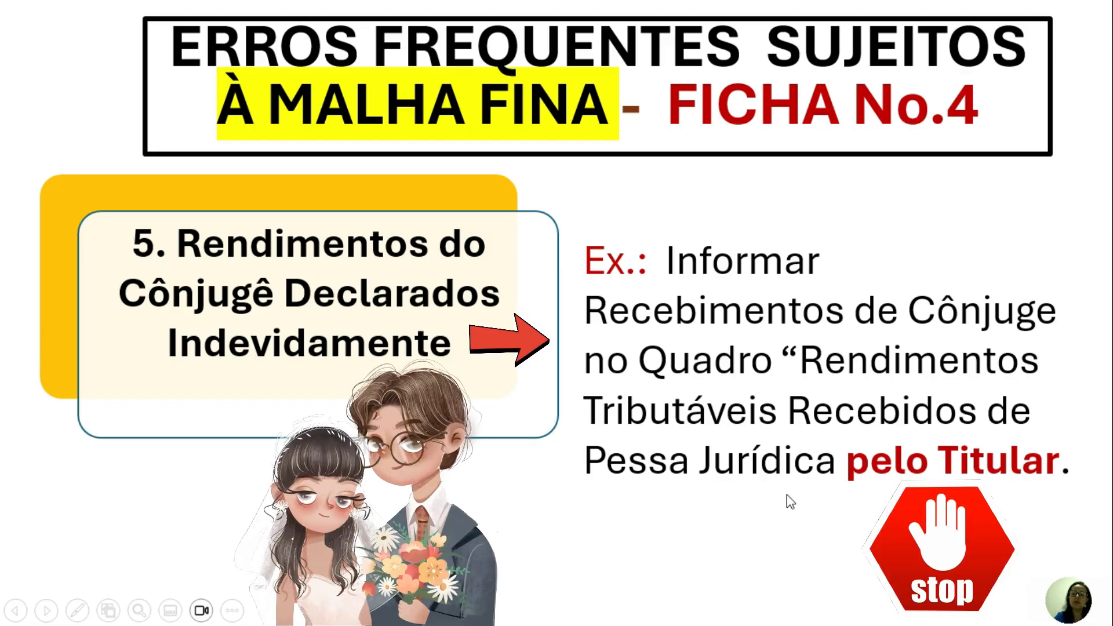
Switch to IRPF 2025 and compare the Titular and Dependentes records of taxable income received from Pessoa Jurídica
left_click(459, 610)
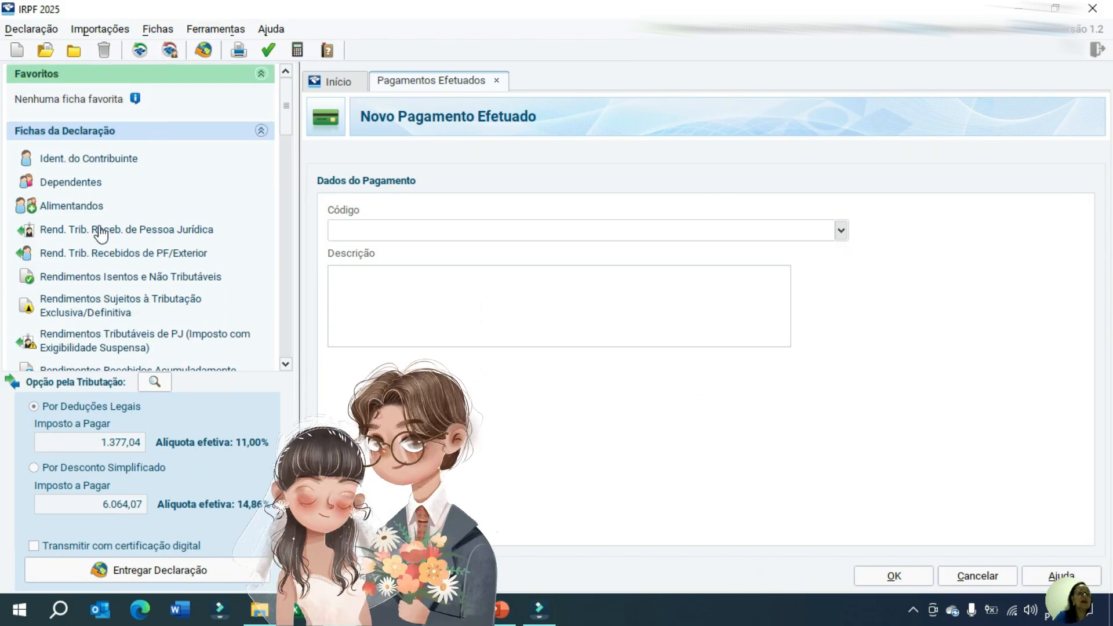
left_click(115, 232)
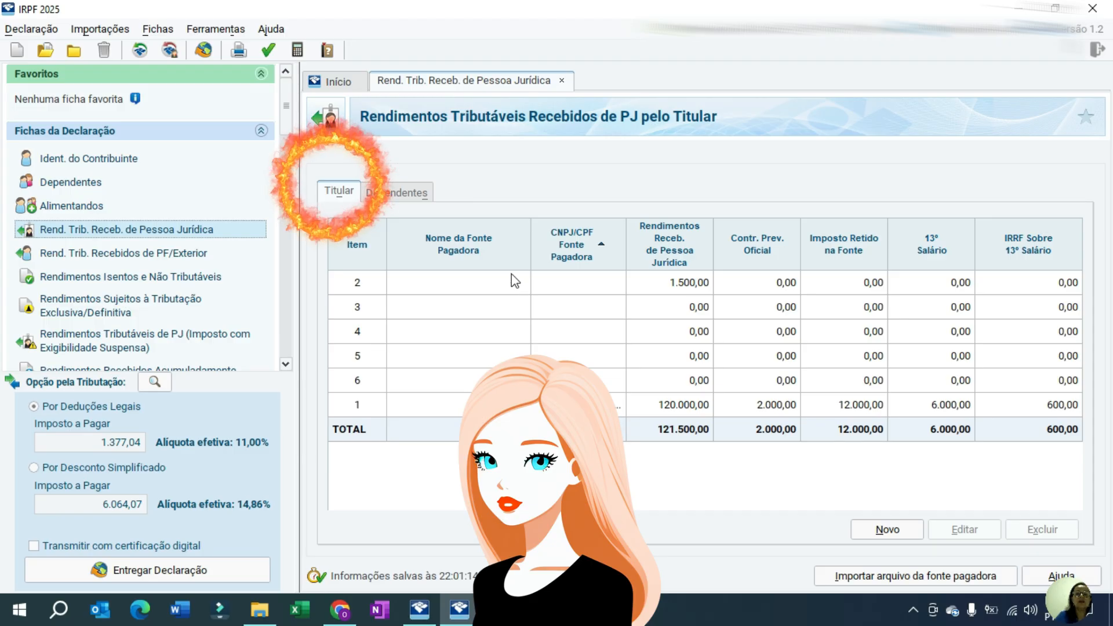
left_click(397, 193)
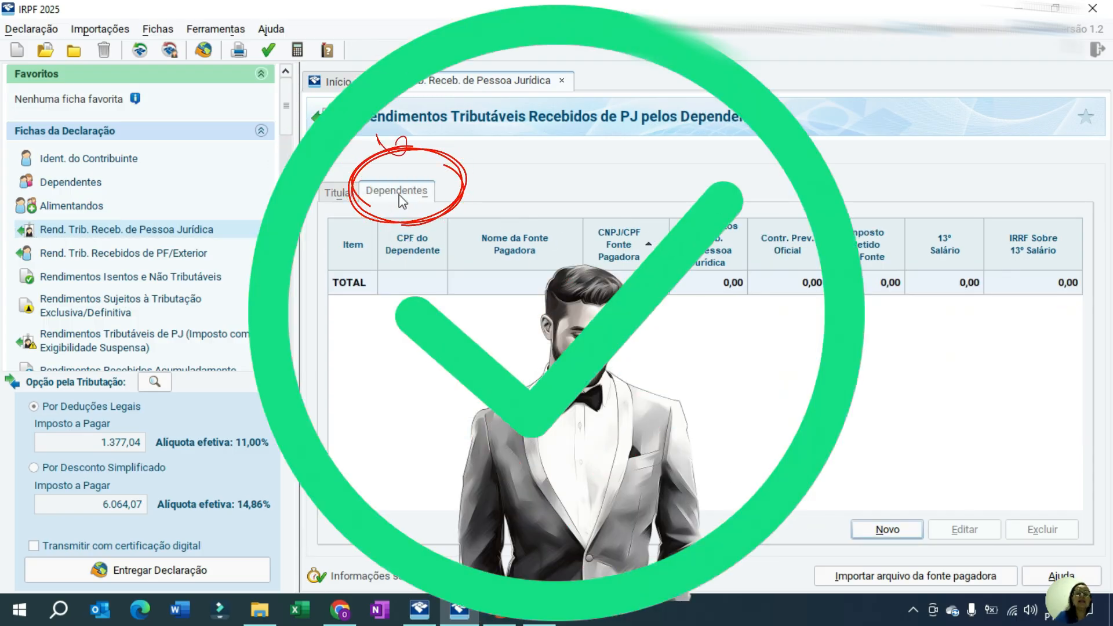
left_click(346, 196)
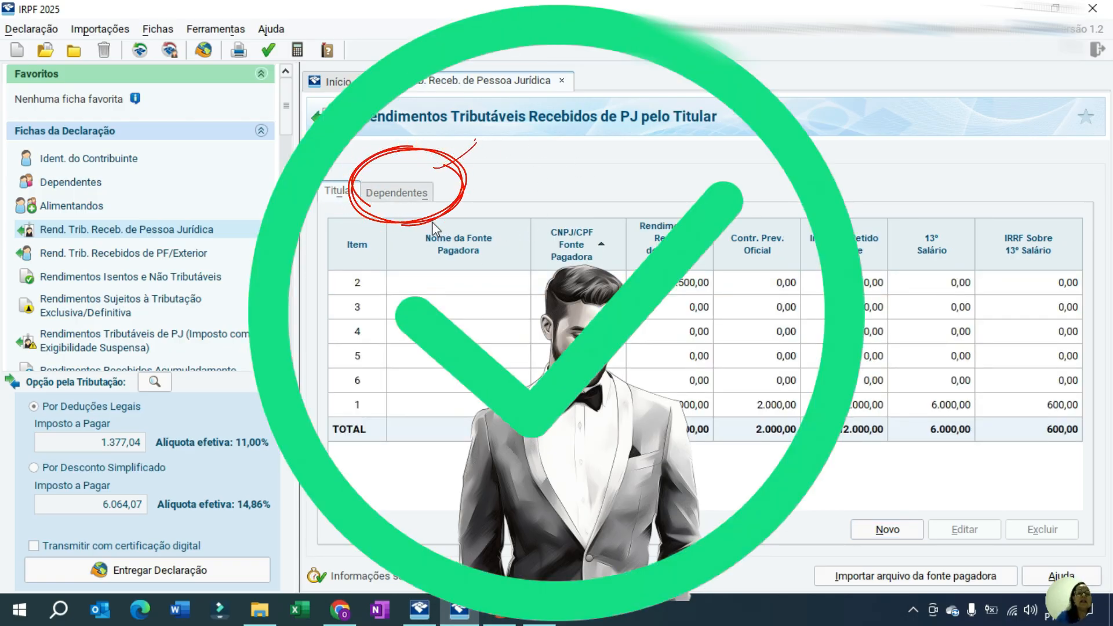
left_click(405, 191)
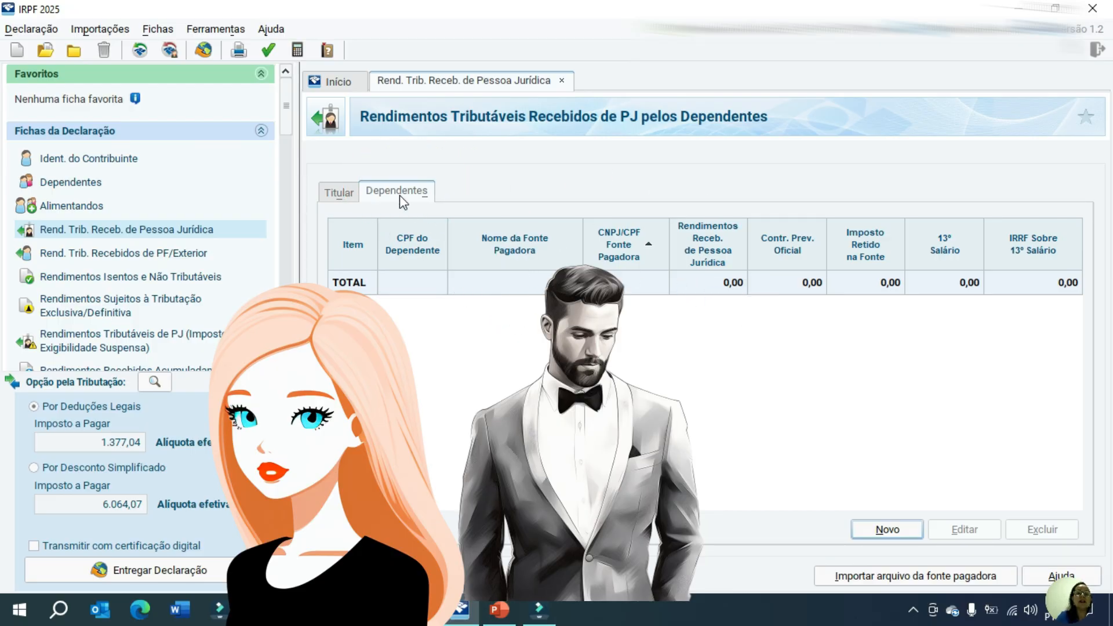
left_click(335, 192)
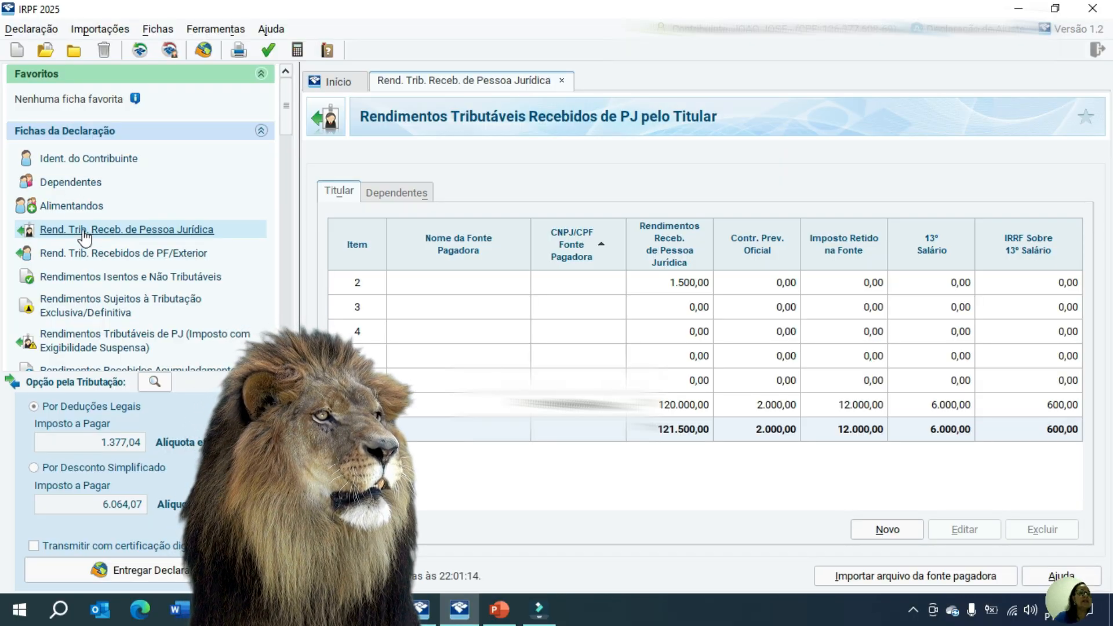
Examine the Titular's Outras Informações for income received from PF/Exterior, including the monthly Darf pago cód. 0190 column
left_click(94, 255)
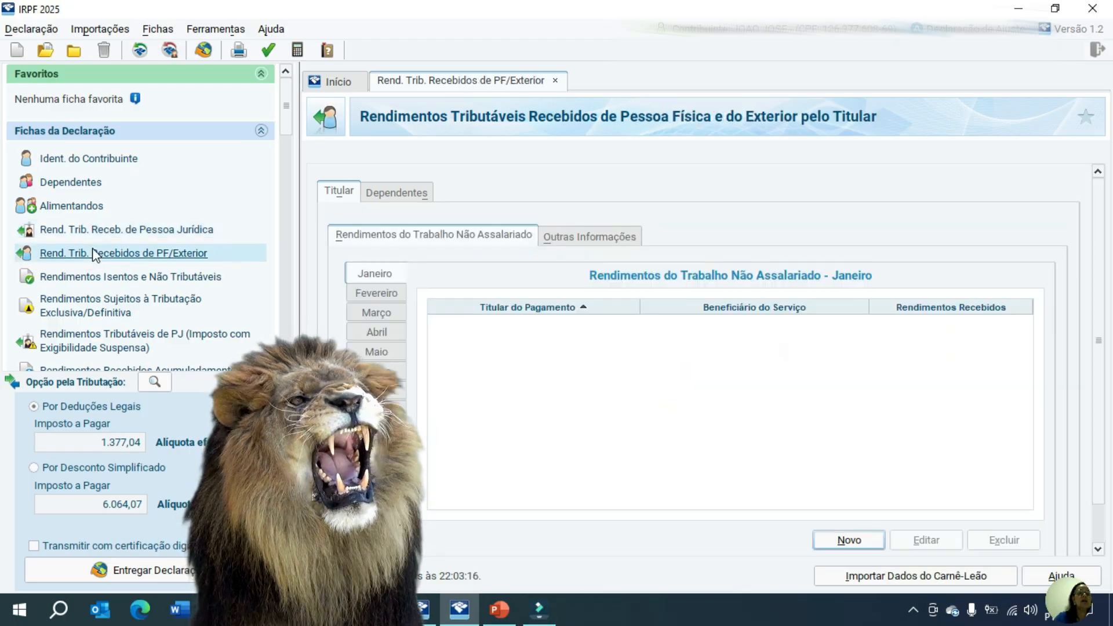
left_click(393, 196)
left_click(338, 193)
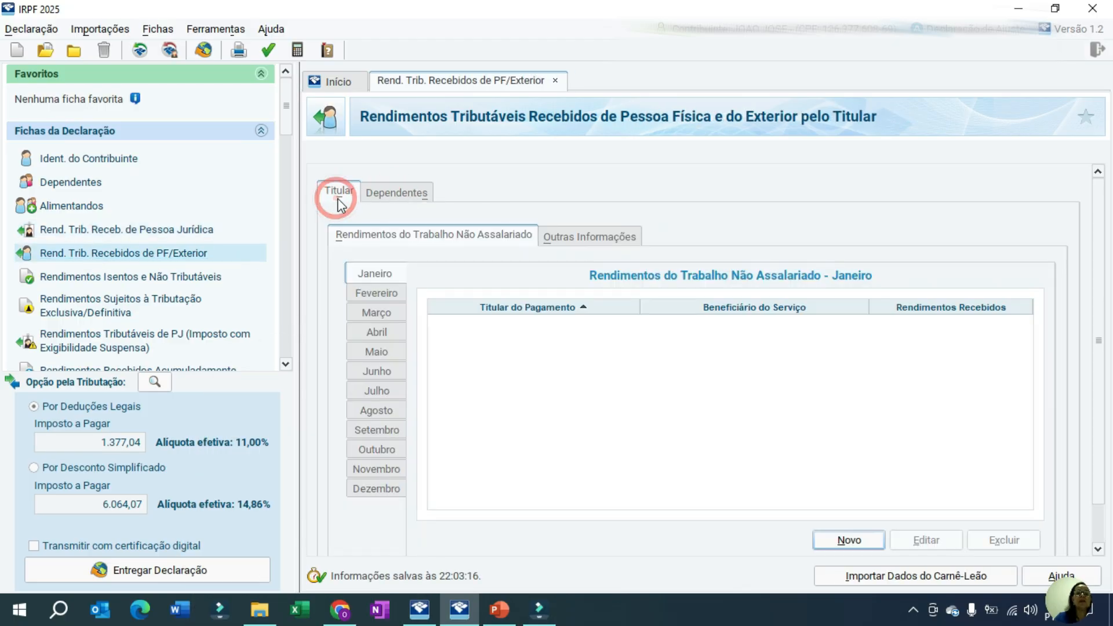
left_click(582, 237)
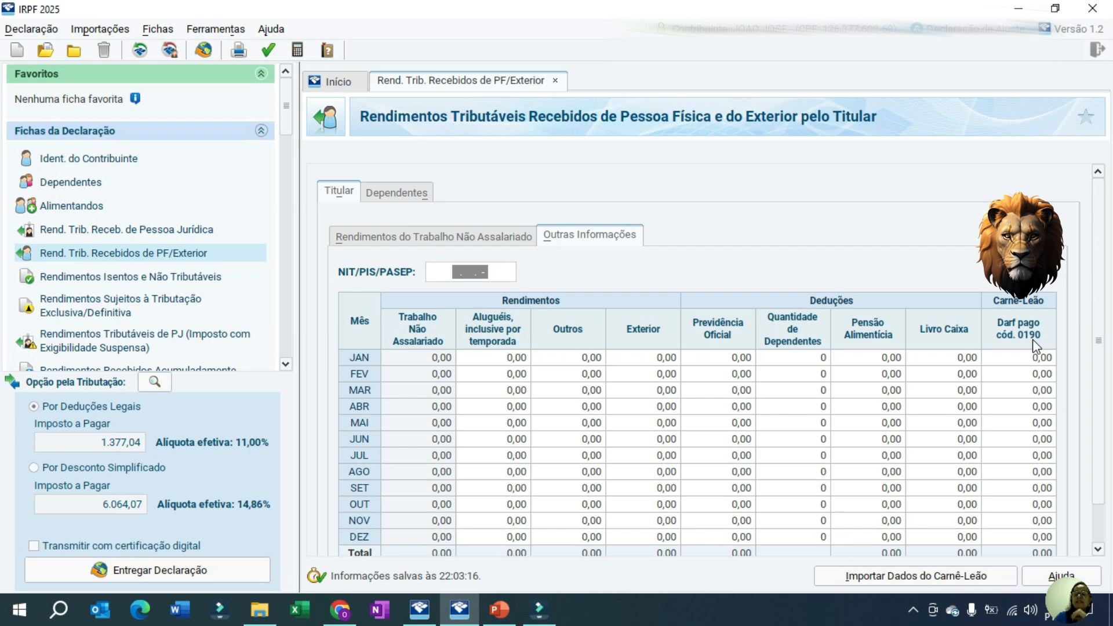
key("Return")
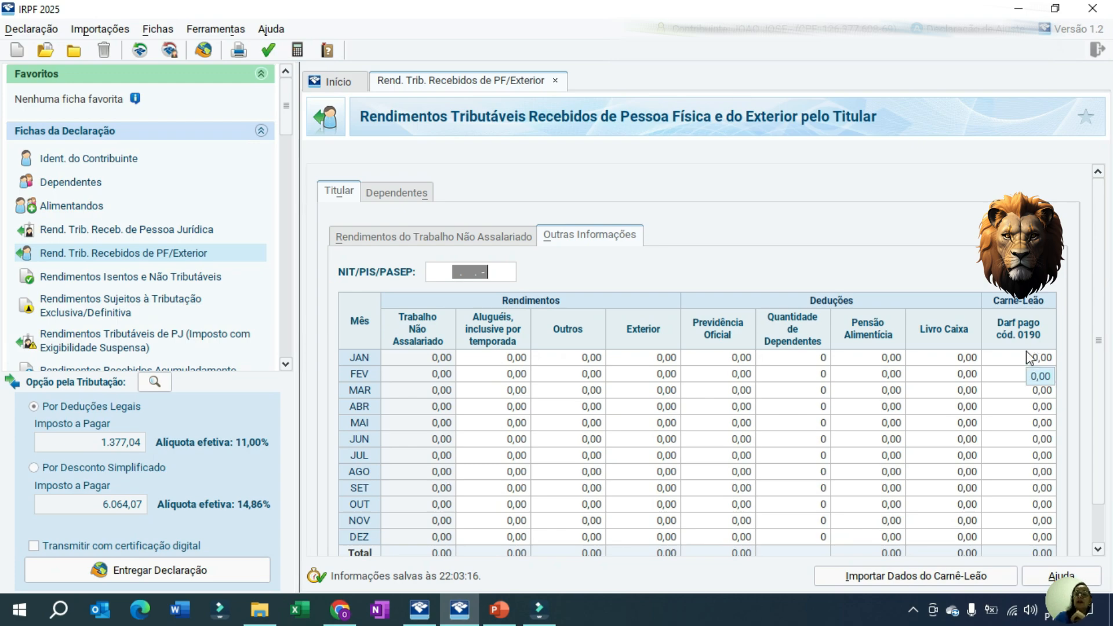
key("Escape")
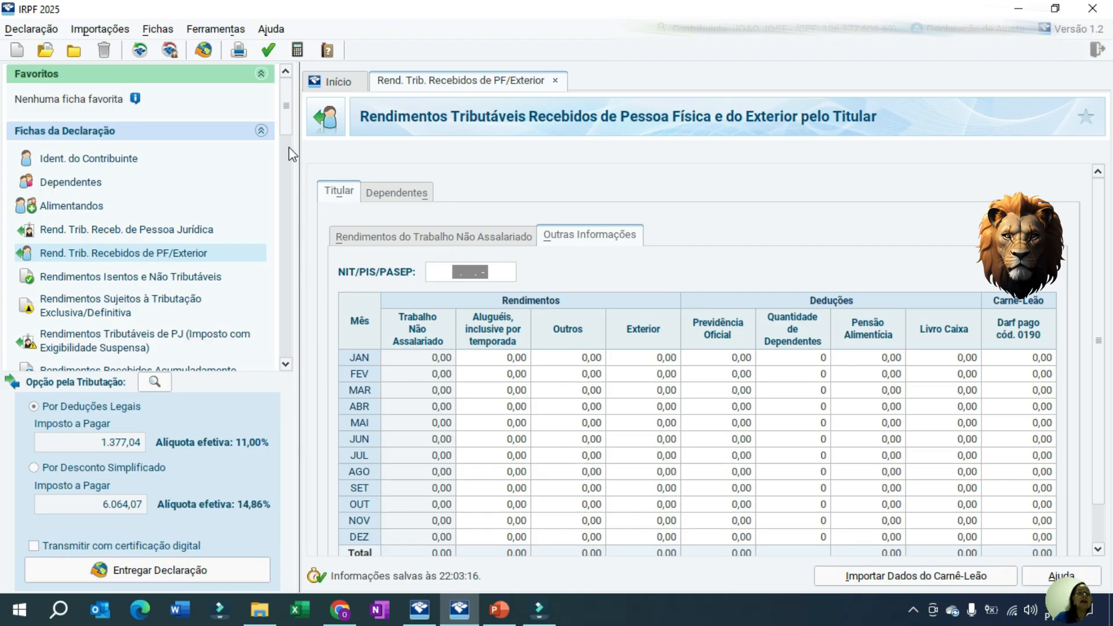
Check the quota selection for printing the Darf do IRPF and close it without printing
left_click_drag(290, 126, 294, 347)
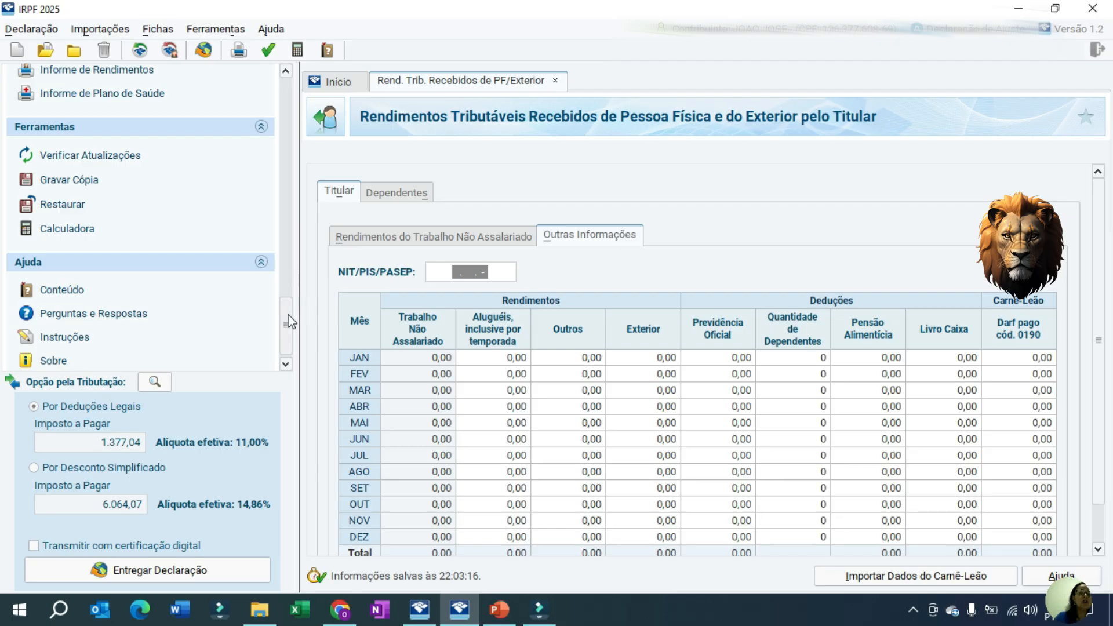
left_click_drag(286, 313, 285, 270)
left_click(91, 212)
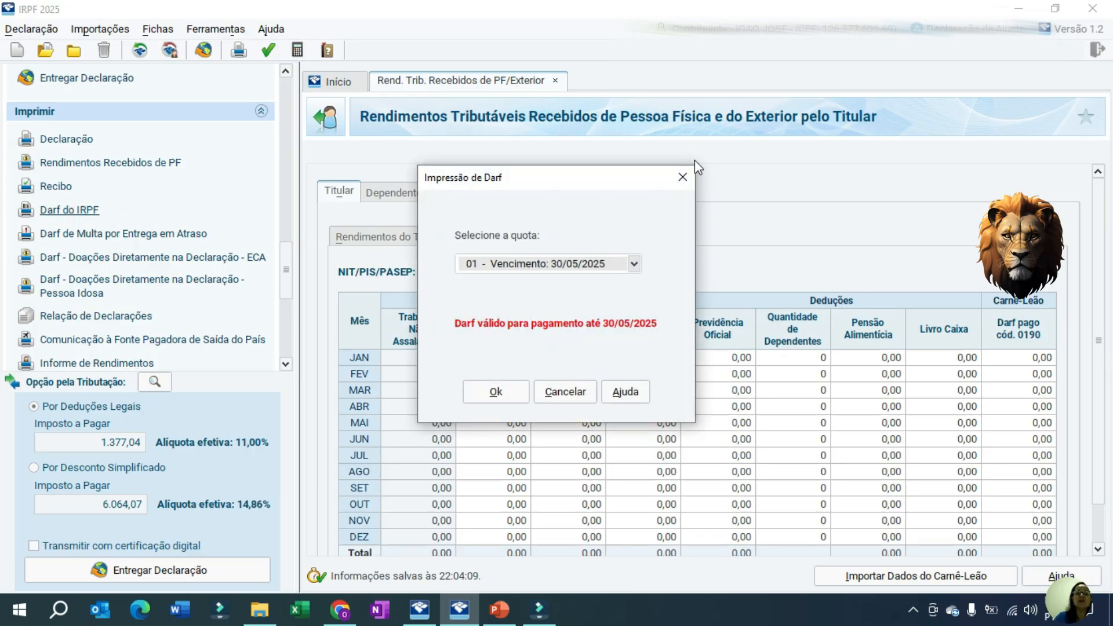
left_click(682, 177)
Set the number of quotas for the tax payable to 2 in the Cálculo do Imposto summary
mouse_move(288, 259)
left_mouse_down()
mouse_move(290, 342)
mouse_move(277, 251)
left_mouse_up()
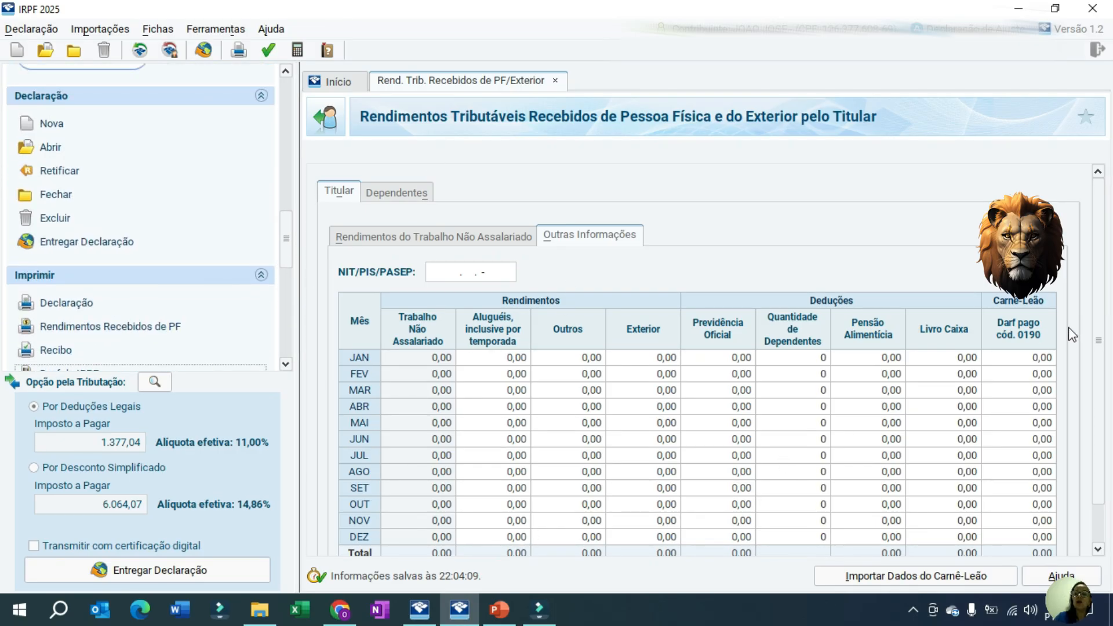
left_click_drag(288, 223, 275, 149)
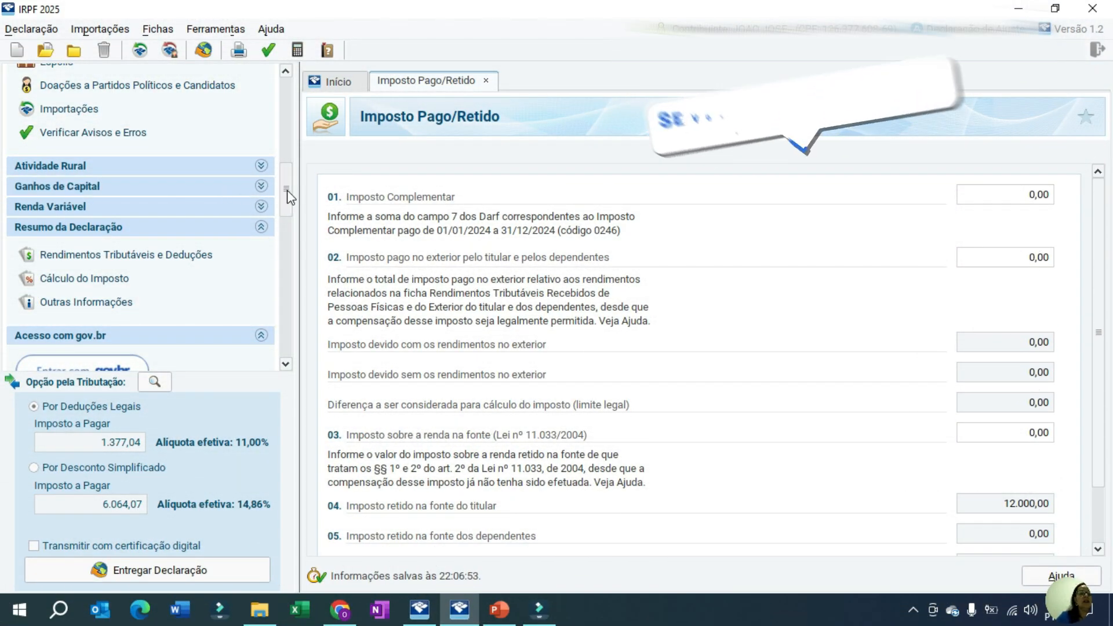
left_click(111, 277)
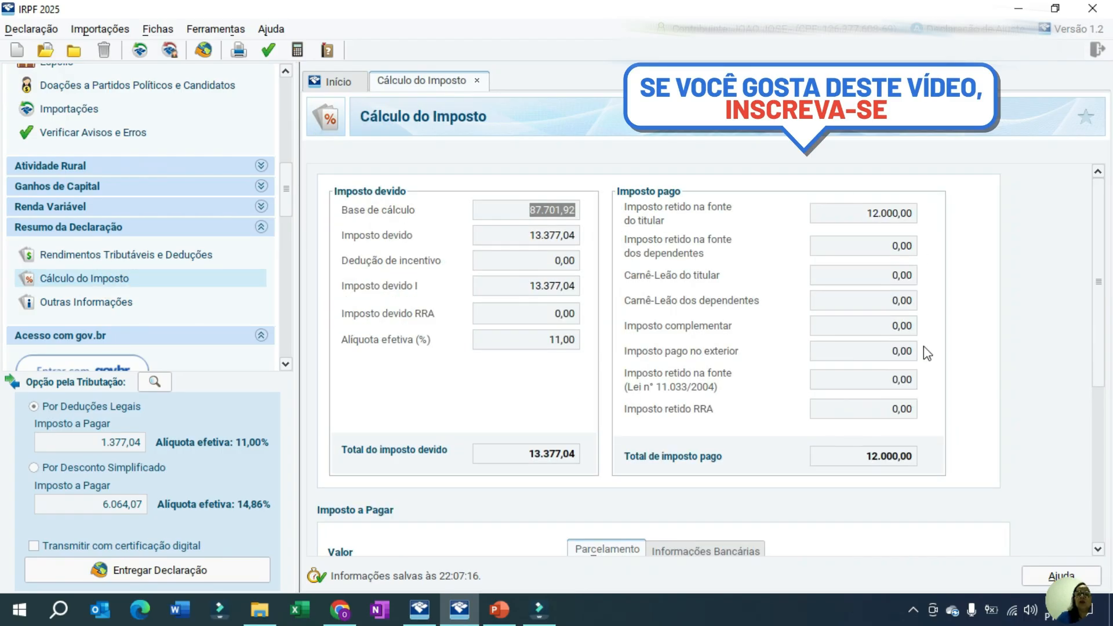
left_click_drag(1099, 276, 1074, 400)
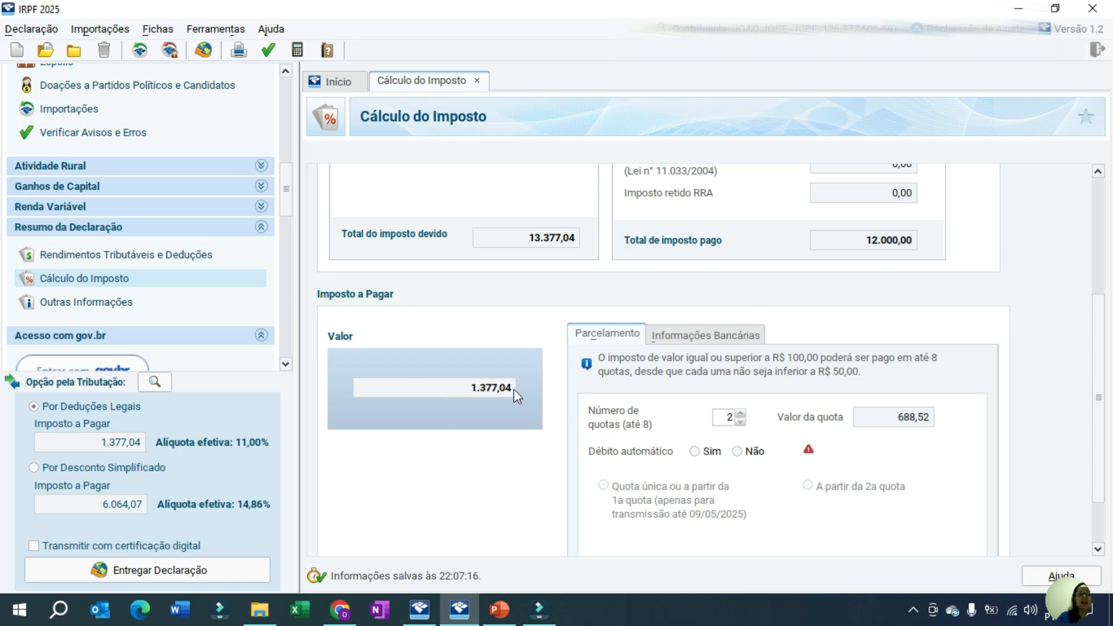
left_click(742, 422)
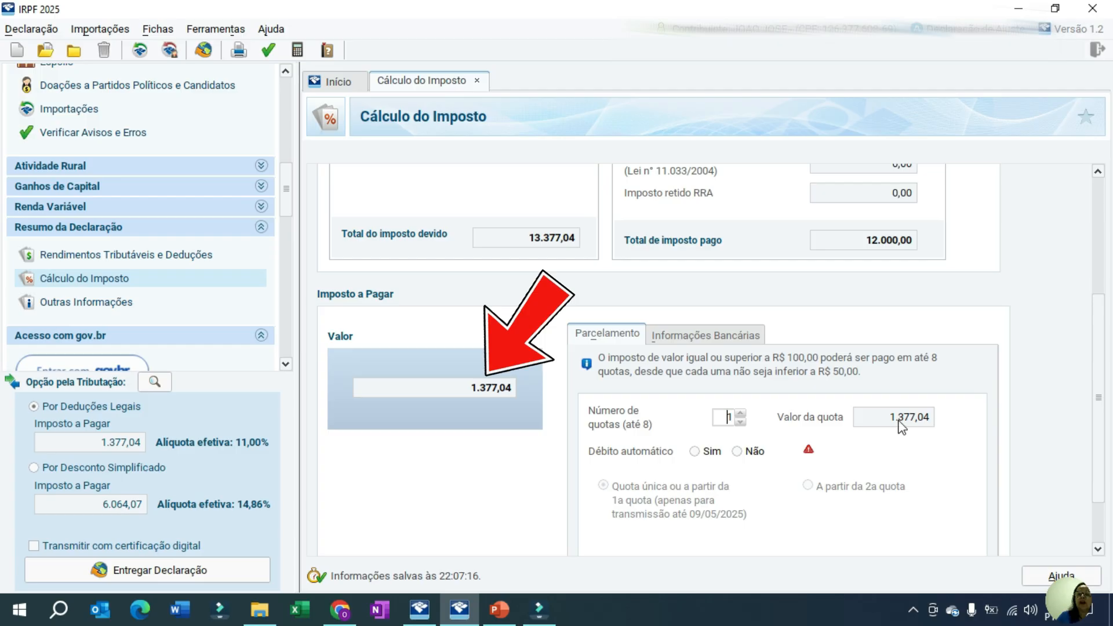
left_click(740, 413)
left_click(555, 419)
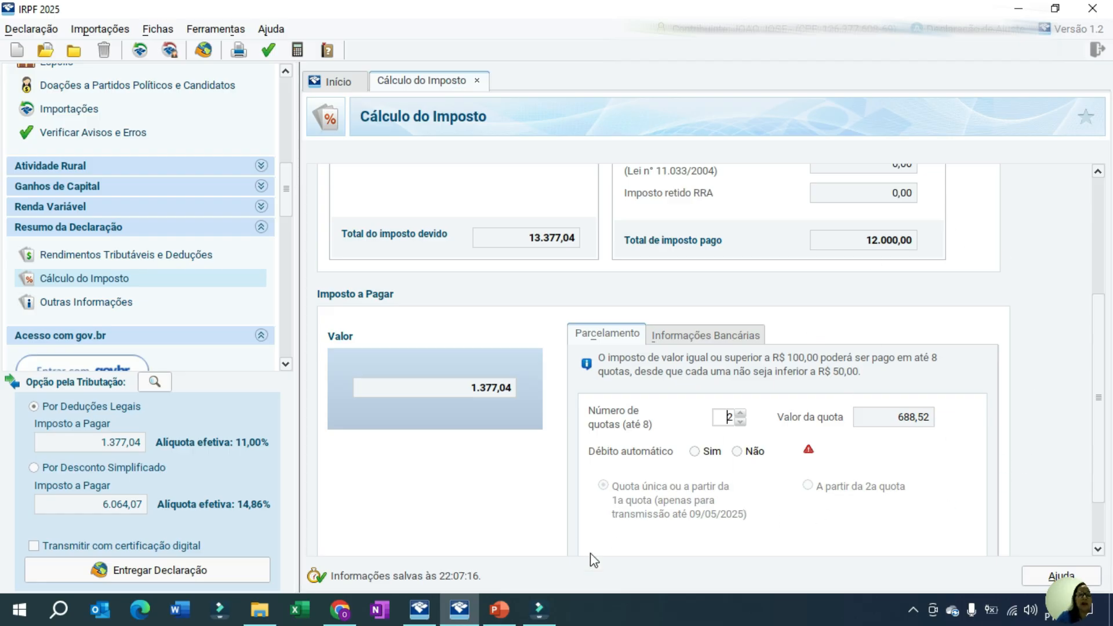
Switch to the PowerPoint presentation and advance to the slide for Ficha No.6
left_click(498, 610)
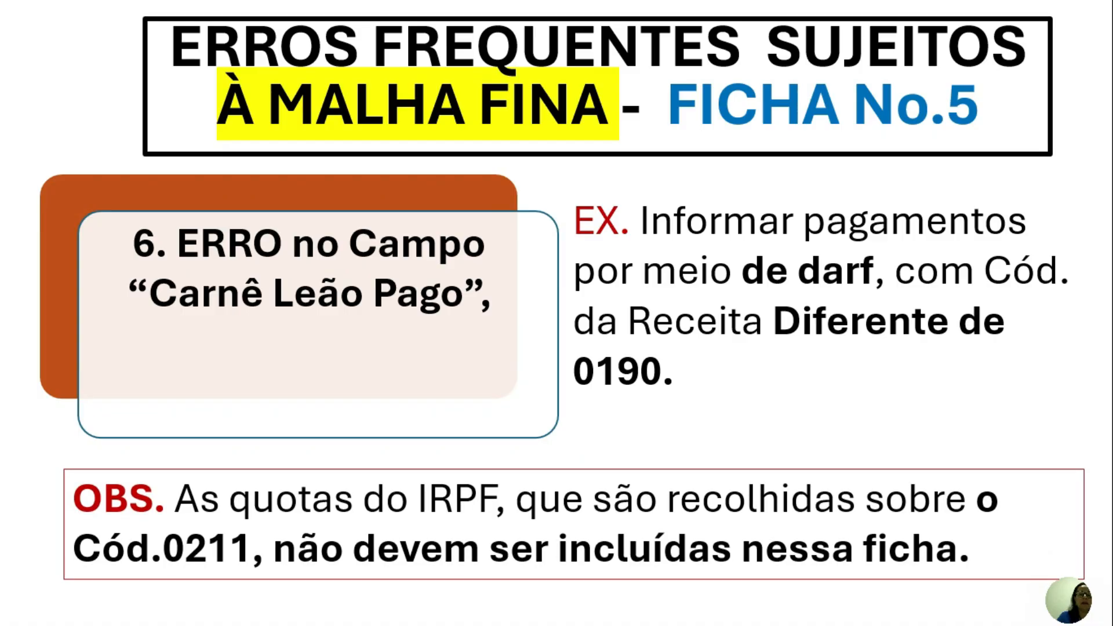
key("Right")
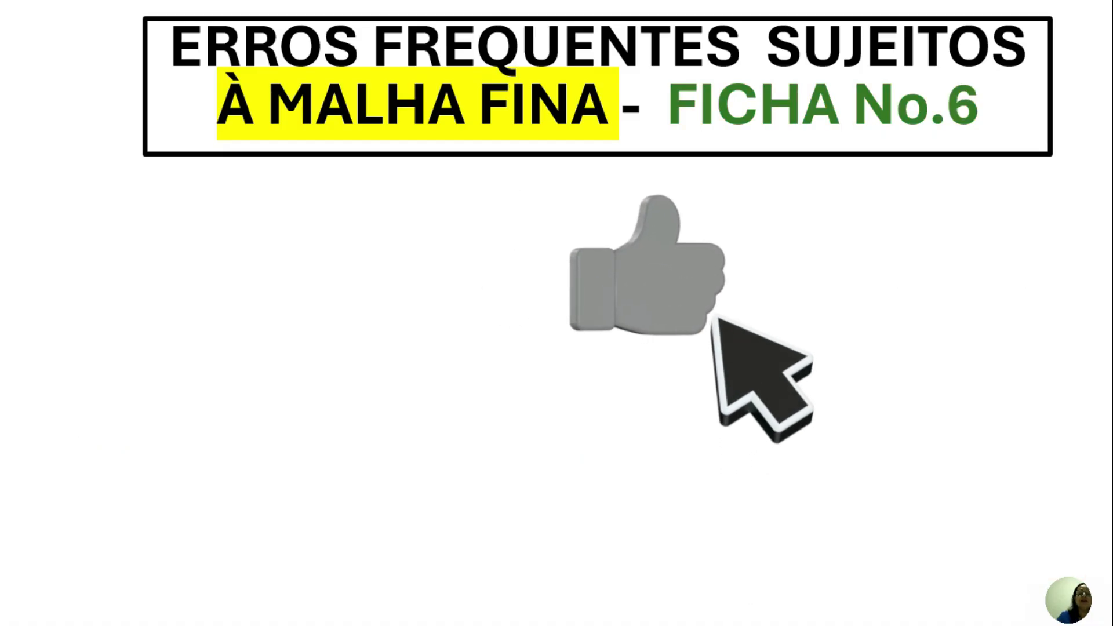
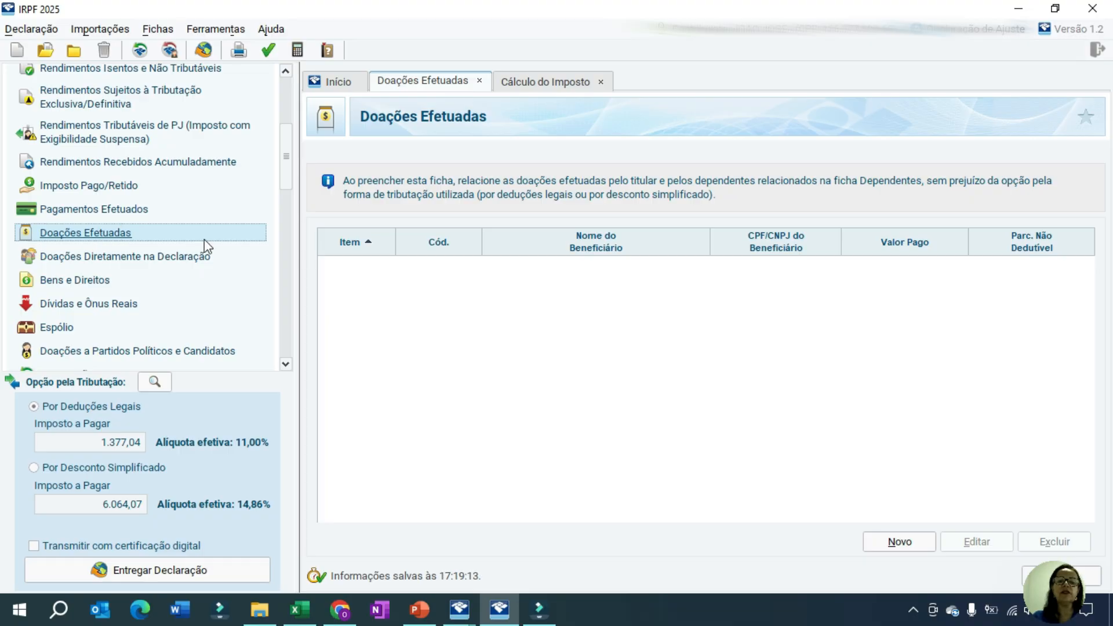
Start a new donation entry with code 40 - Doações em 2024 - Estatuto da Criança e do Adolescente and dismiss the notice
left_click(893, 541)
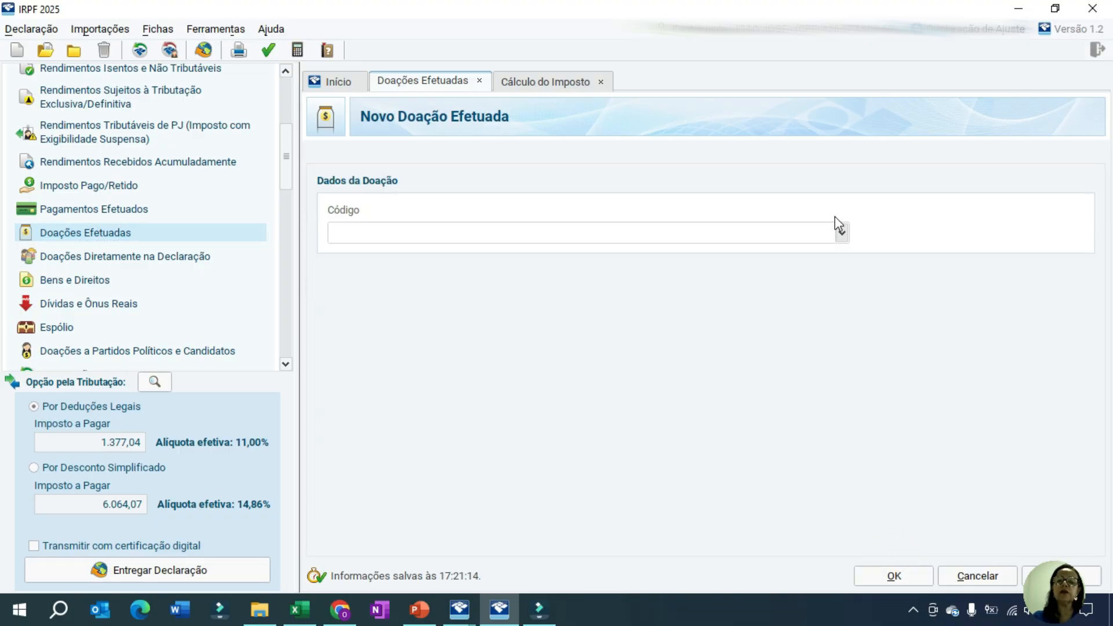
left_click(840, 231)
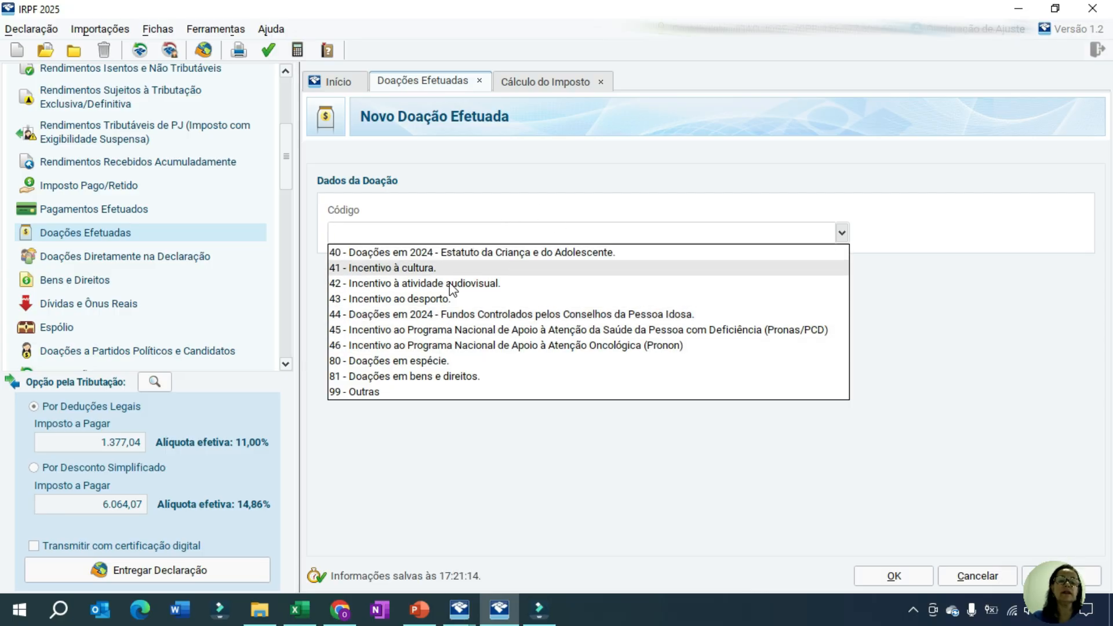
left_click(547, 256)
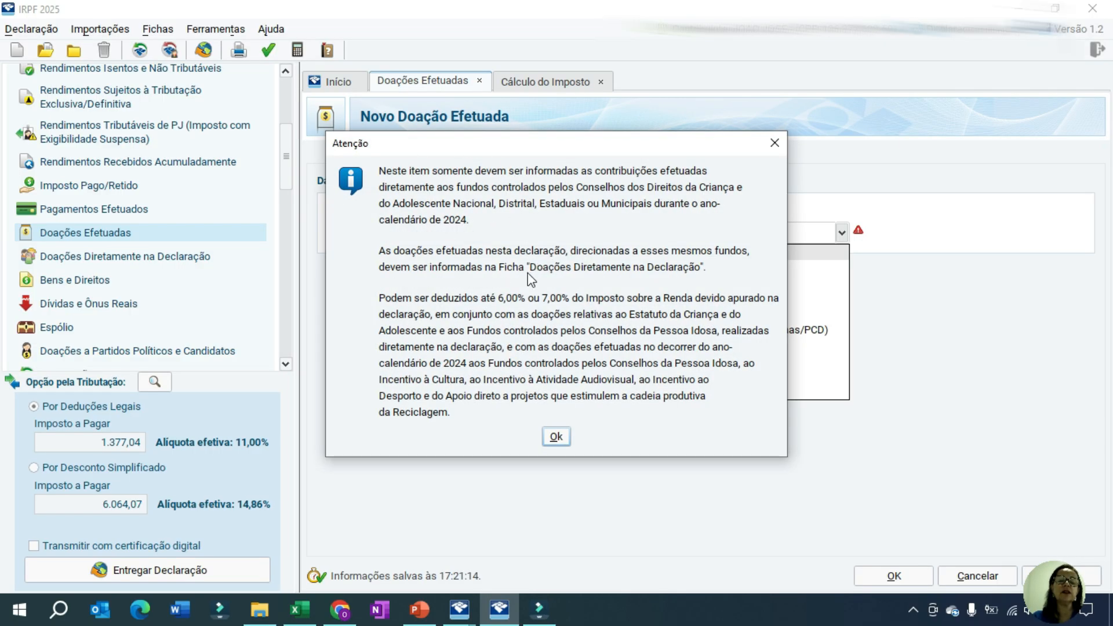
left_click(556, 437)
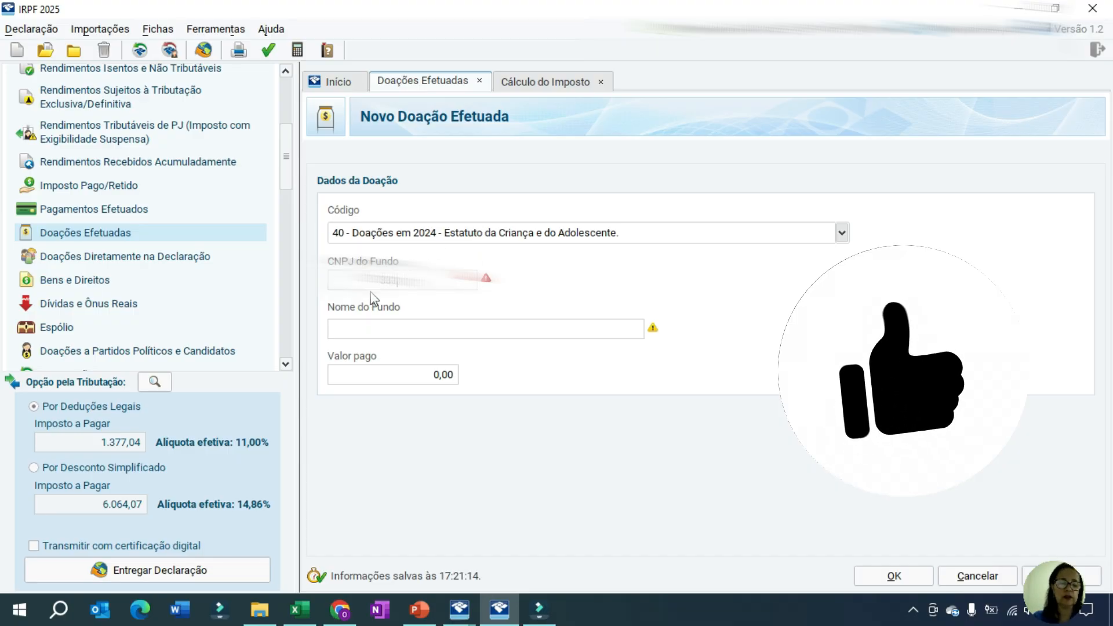
Complete the donation with the fund's CNPJ, fund name Casa de Apoio and Valor pago 6.000,00, review the incentive deduction limit, and save it
key("Tab")
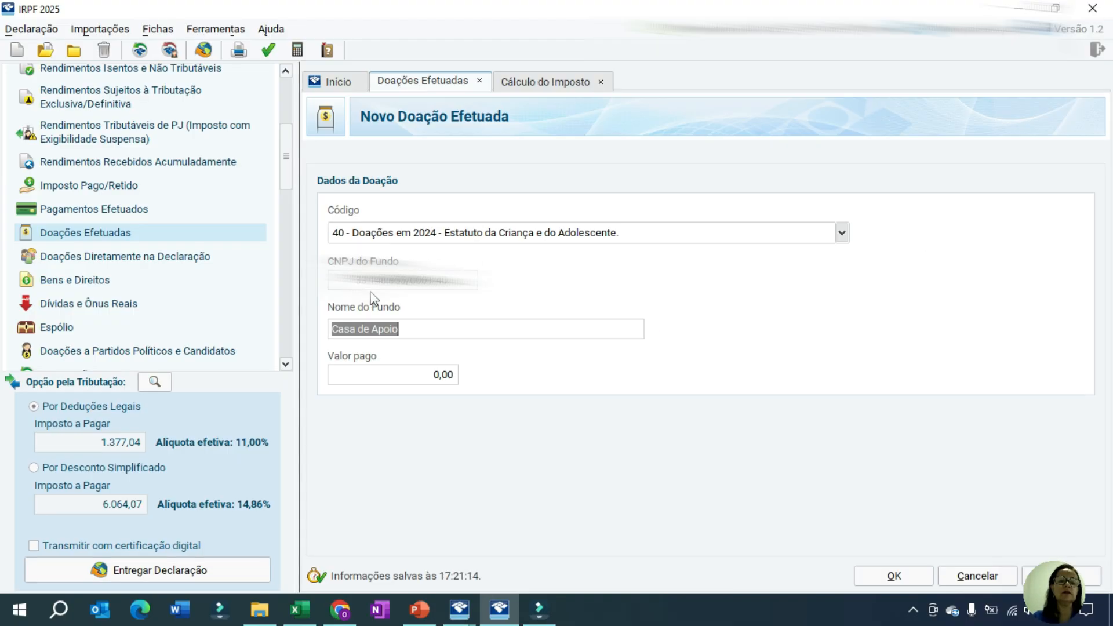
left_click(389, 331)
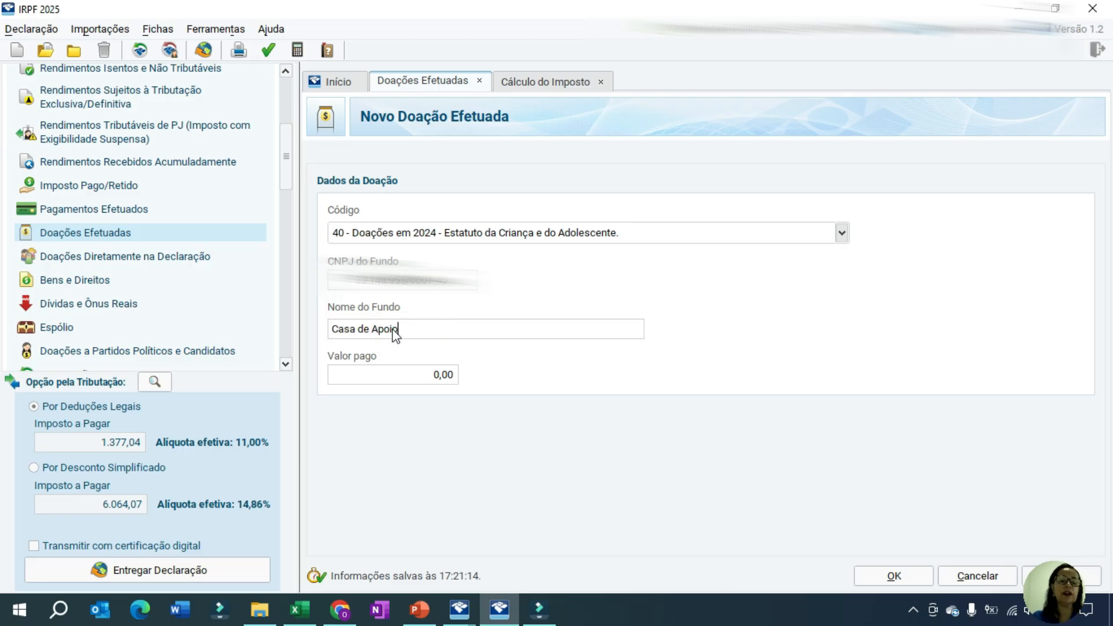
left_click(423, 373)
type("60")
key("Tab")
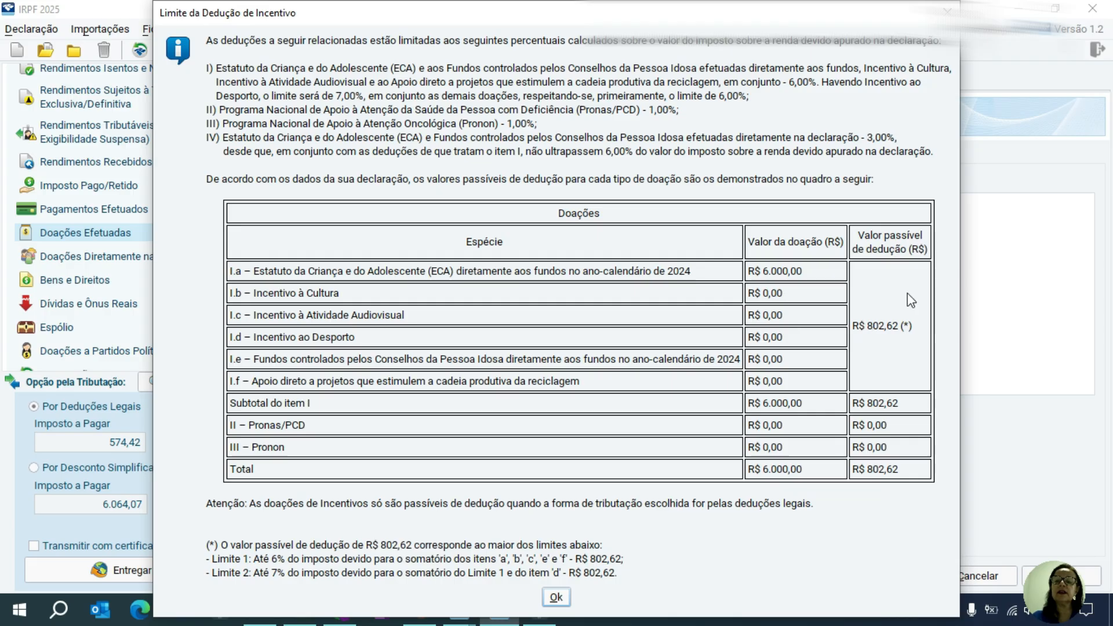
mouse_move(917, 287)
left_mouse_down()
mouse_move(870, 289)
mouse_move(905, 335)
left_mouse_up()
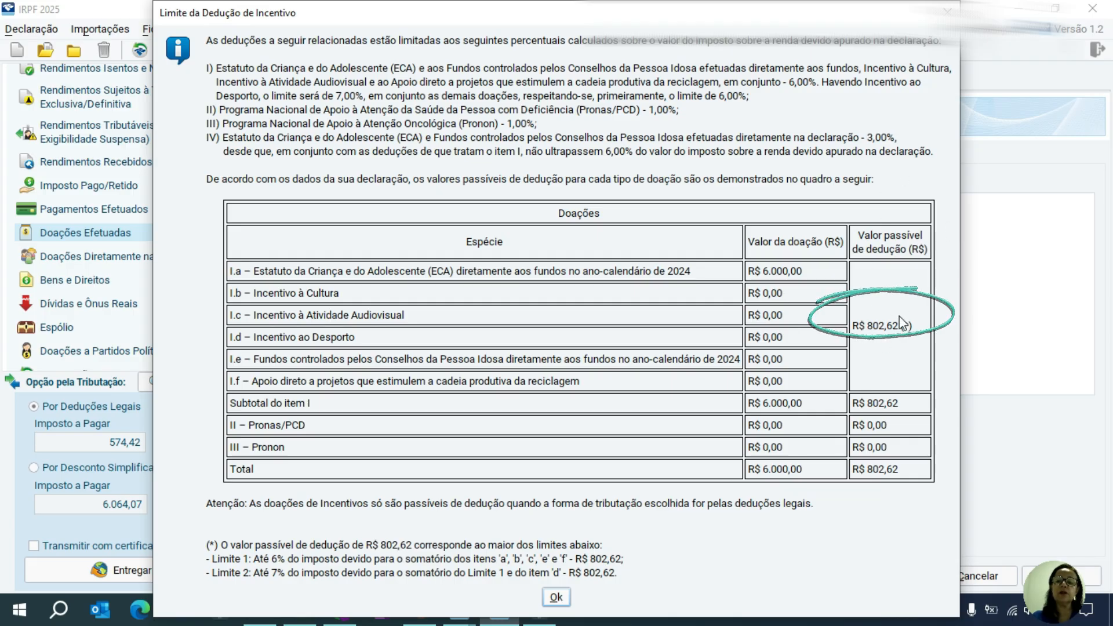
mouse_move(869, 251)
left_mouse_down()
mouse_move(974, 325)
mouse_move(889, 339)
left_mouse_up()
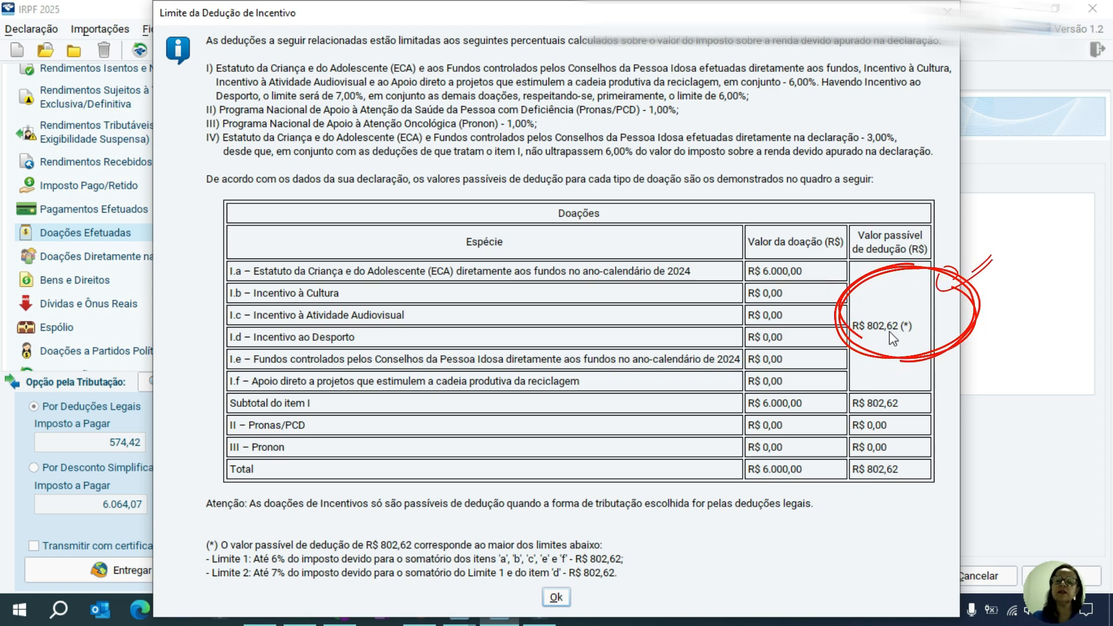
key("Return")
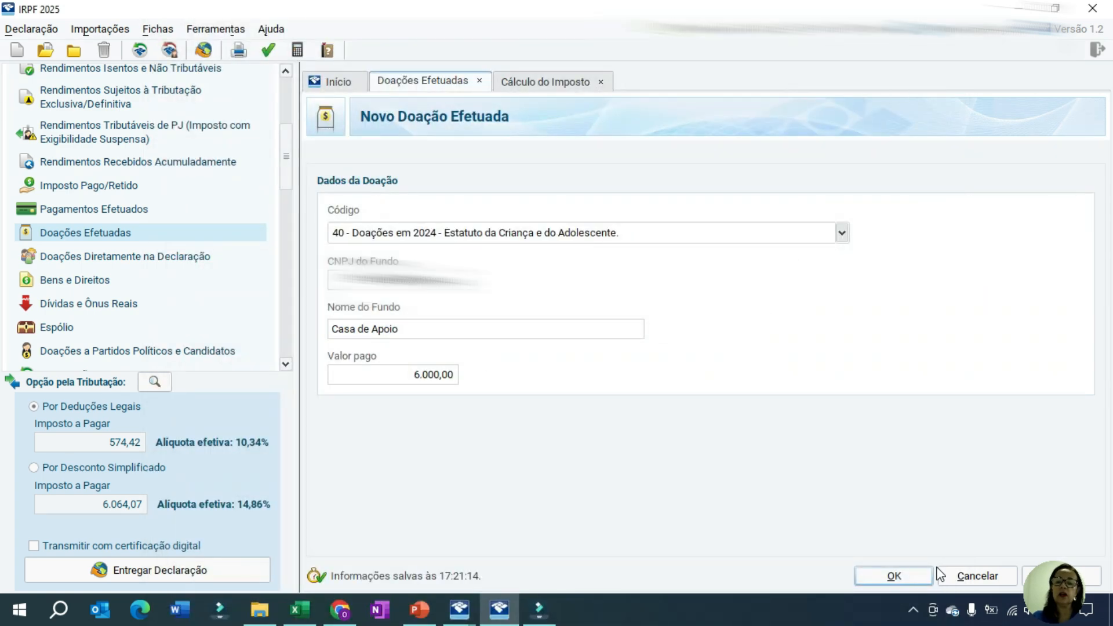
left_click(915, 577)
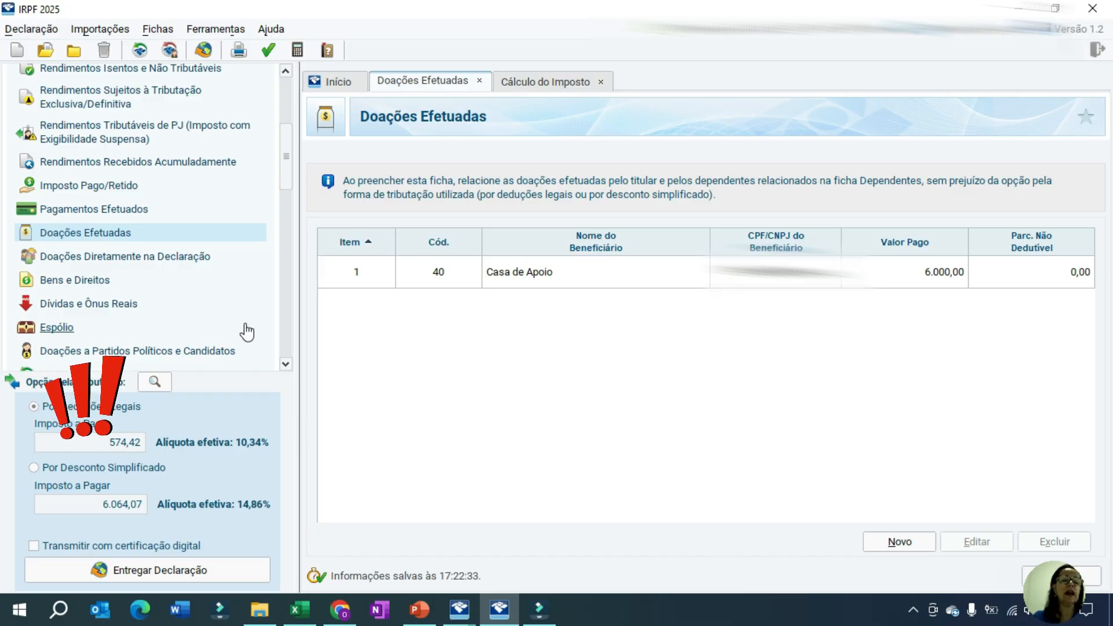
Check the Dedução de incentivo in Cálculo do Imposto and review the declaration's list of Avisos e Erros de Preenchimento
left_click_drag(289, 159, 288, 222)
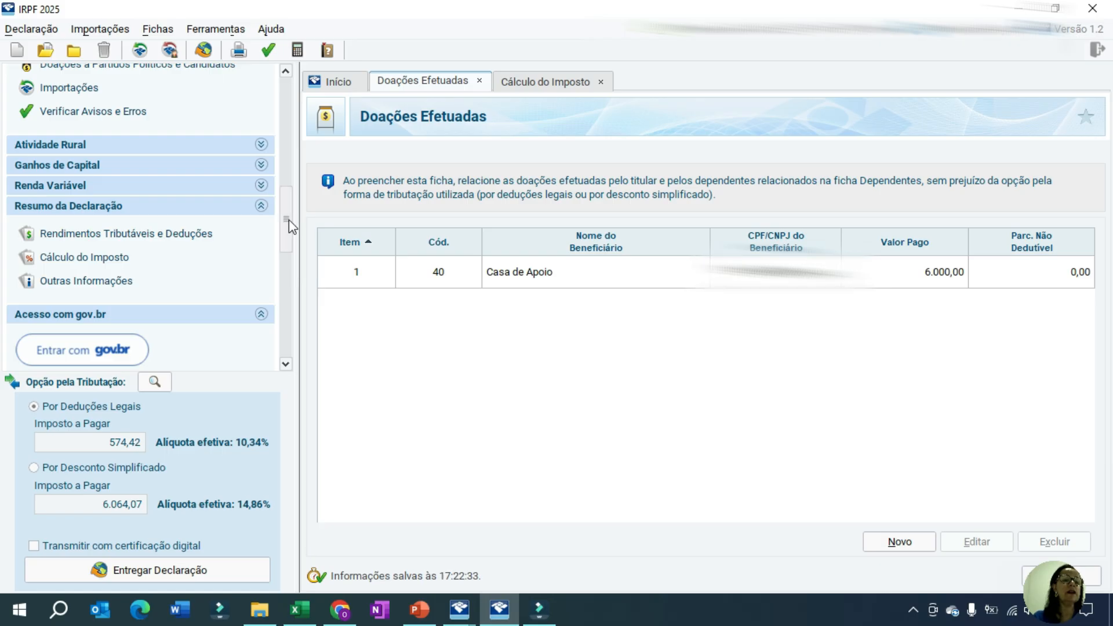
left_click(111, 257)
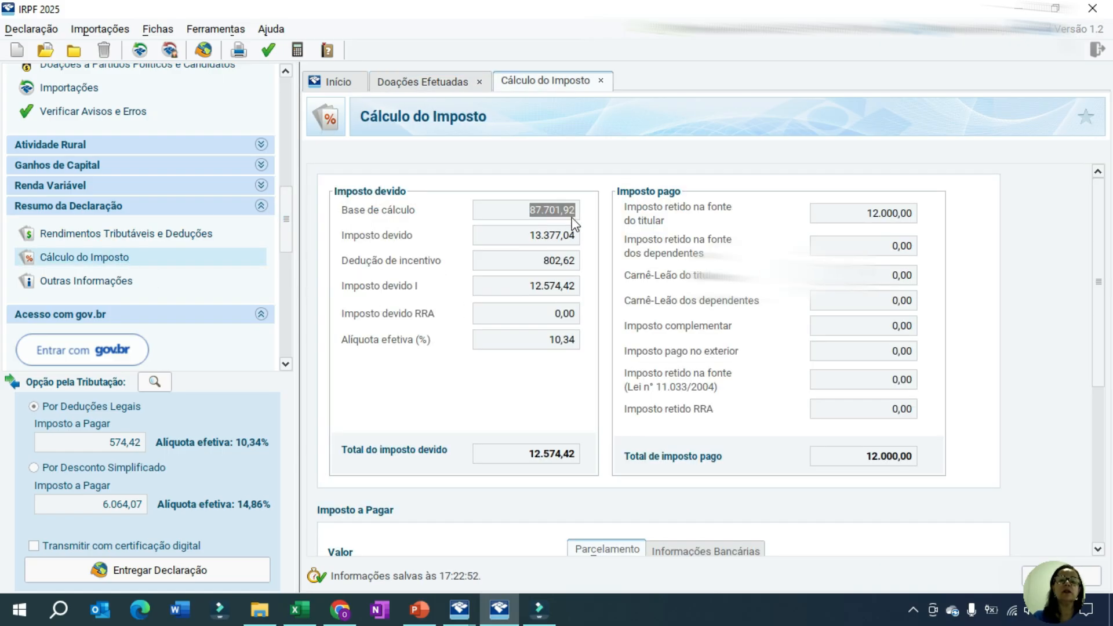
left_click(503, 261)
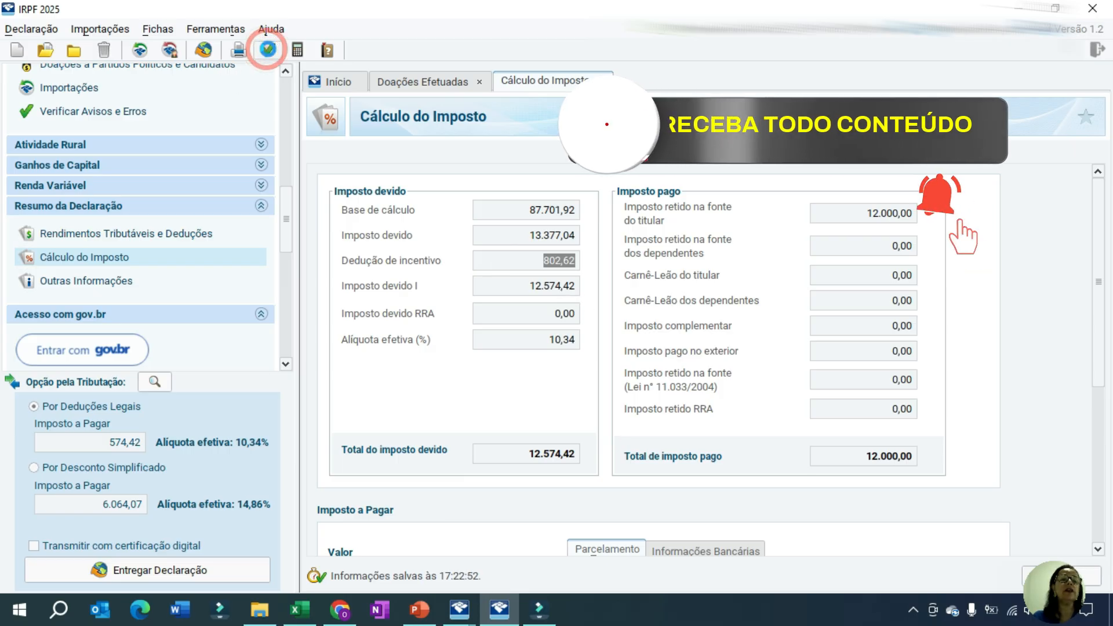
left_click(267, 50)
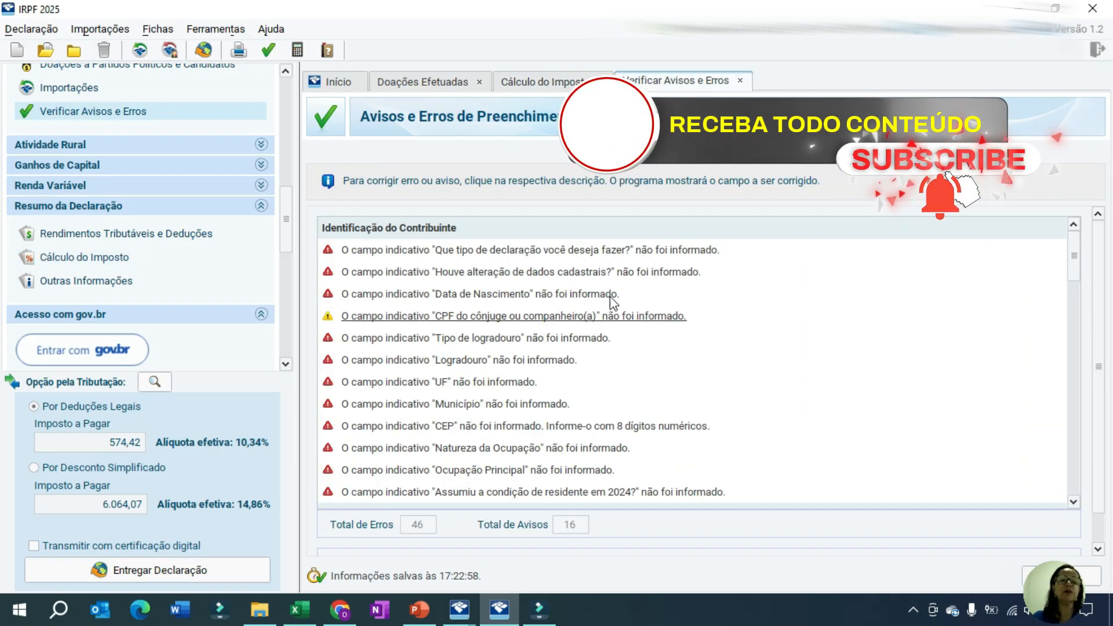
left_click_drag(1073, 250, 1075, 472)
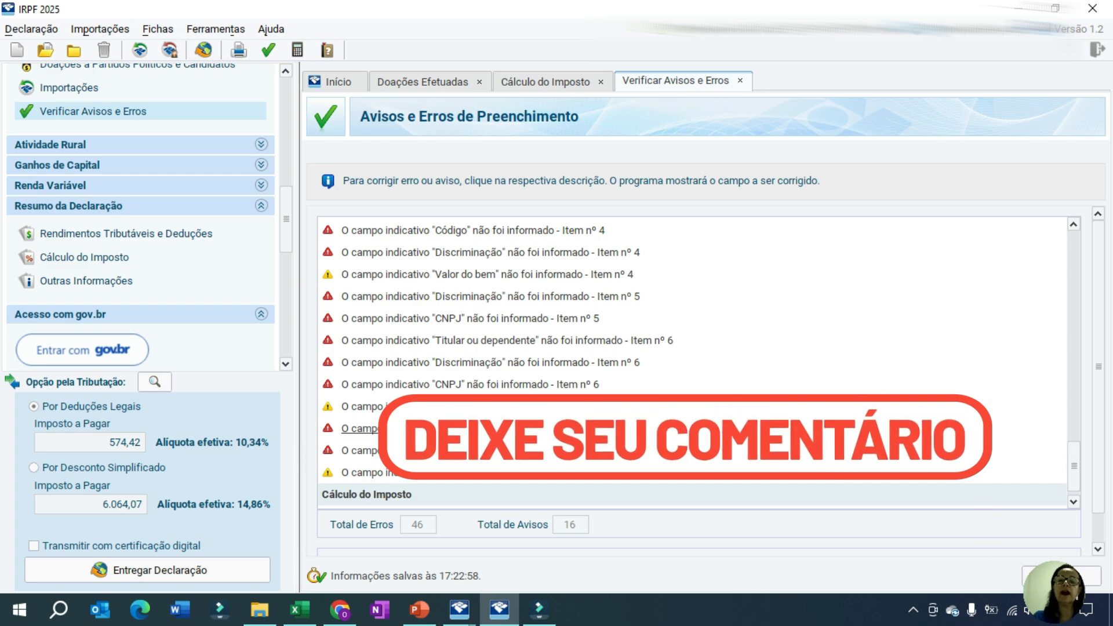
Open the Casa de Apoio donation for editing and examine the available donation codes
left_click(422, 81)
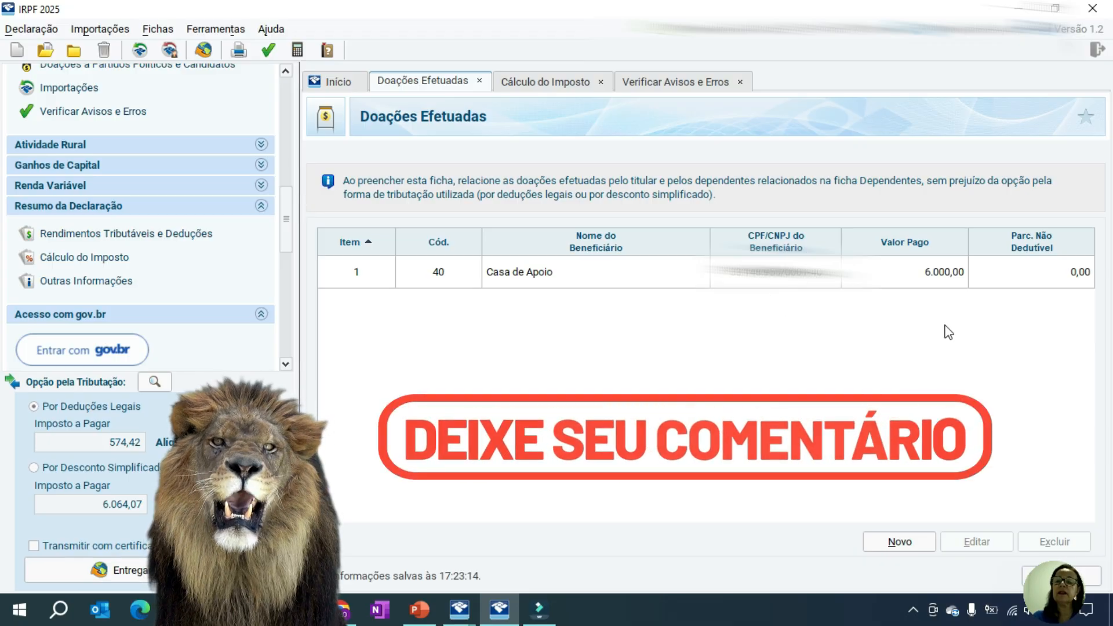
left_click(874, 281)
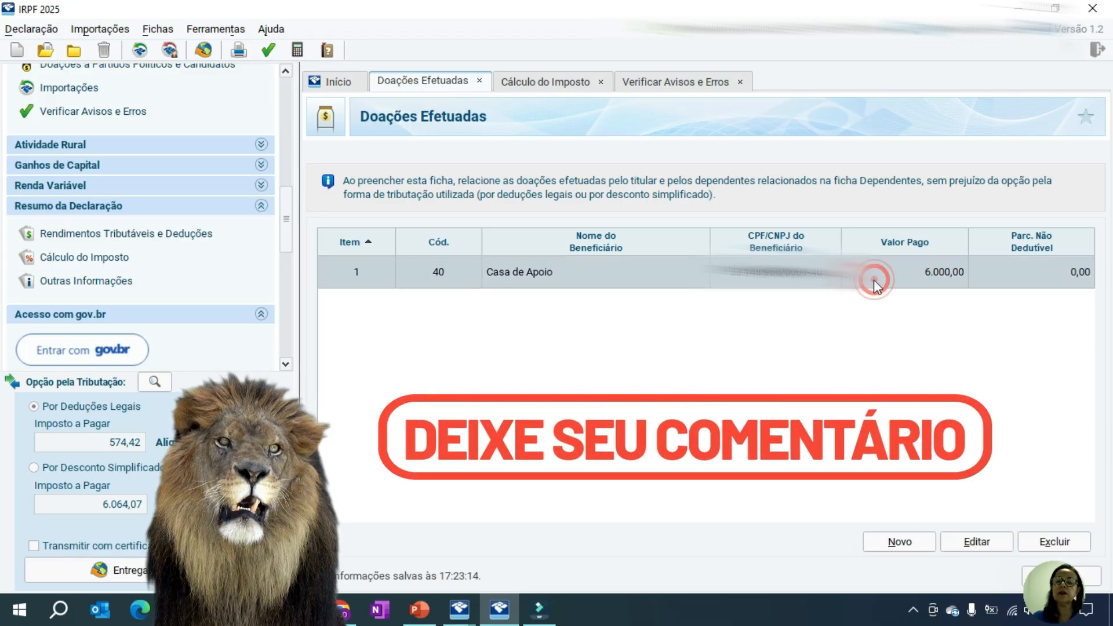
left_click(992, 543)
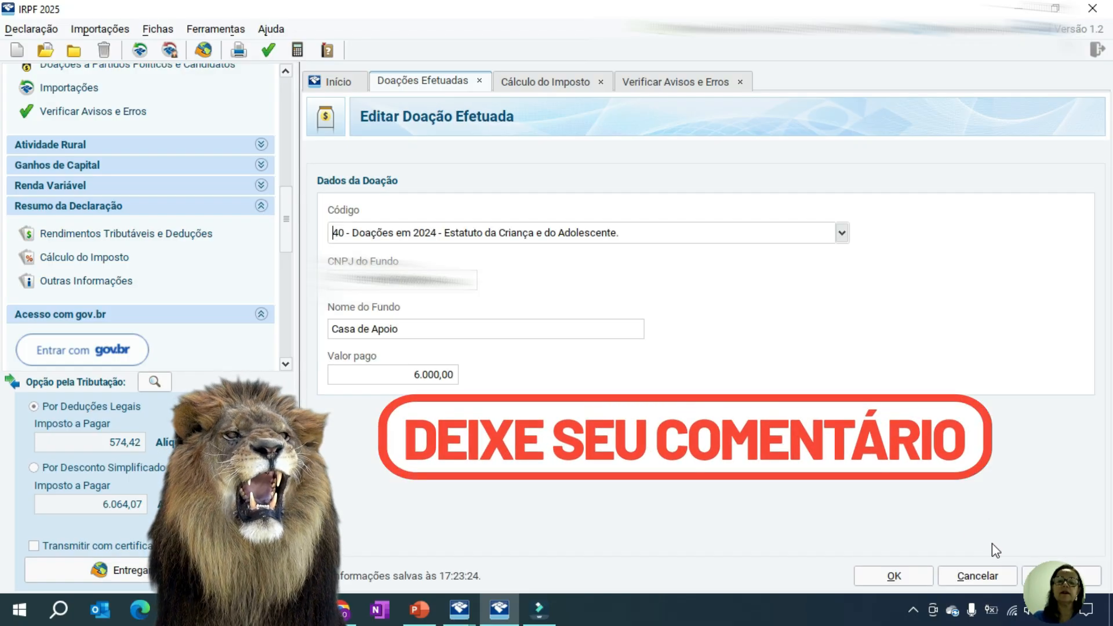
left_click(841, 233)
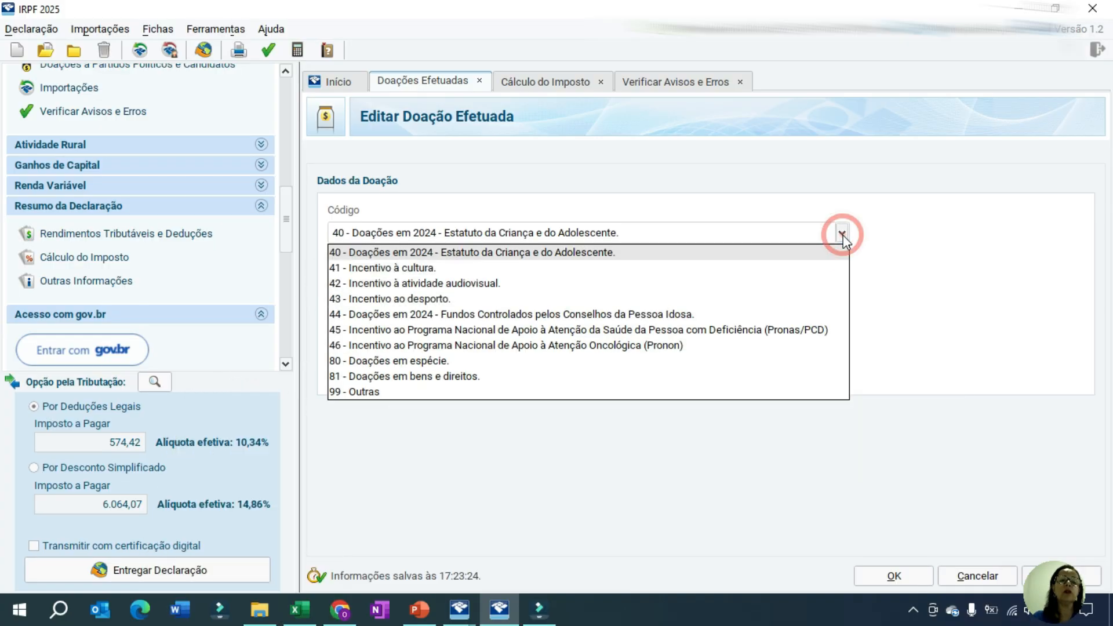
left_click(907, 236)
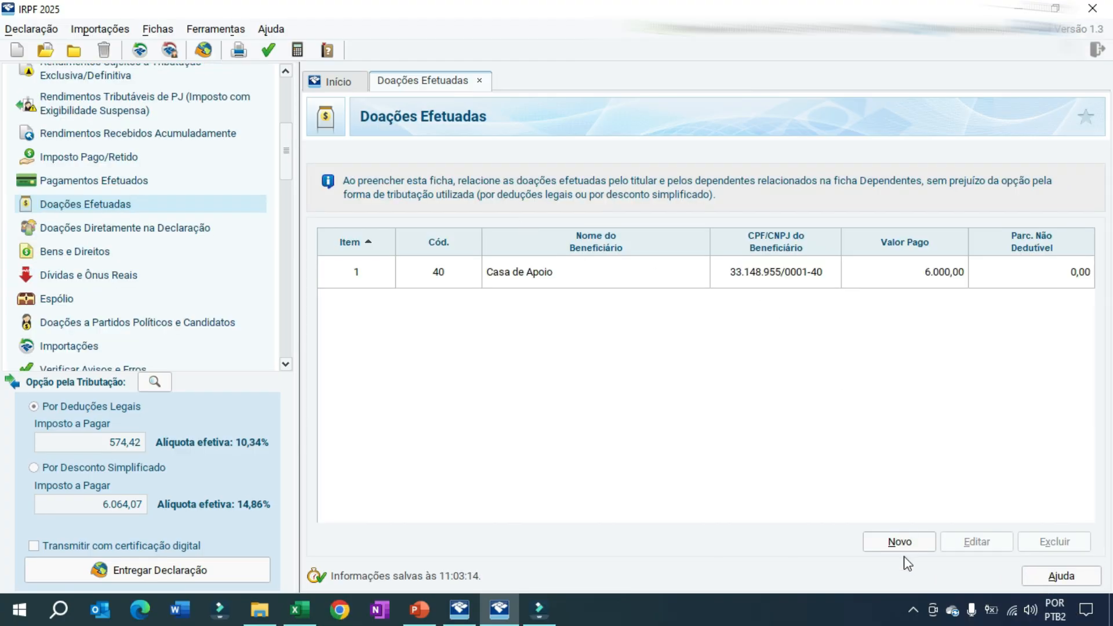
Start another new donation entry with code 80 - Doações em espécie
left_click(897, 543)
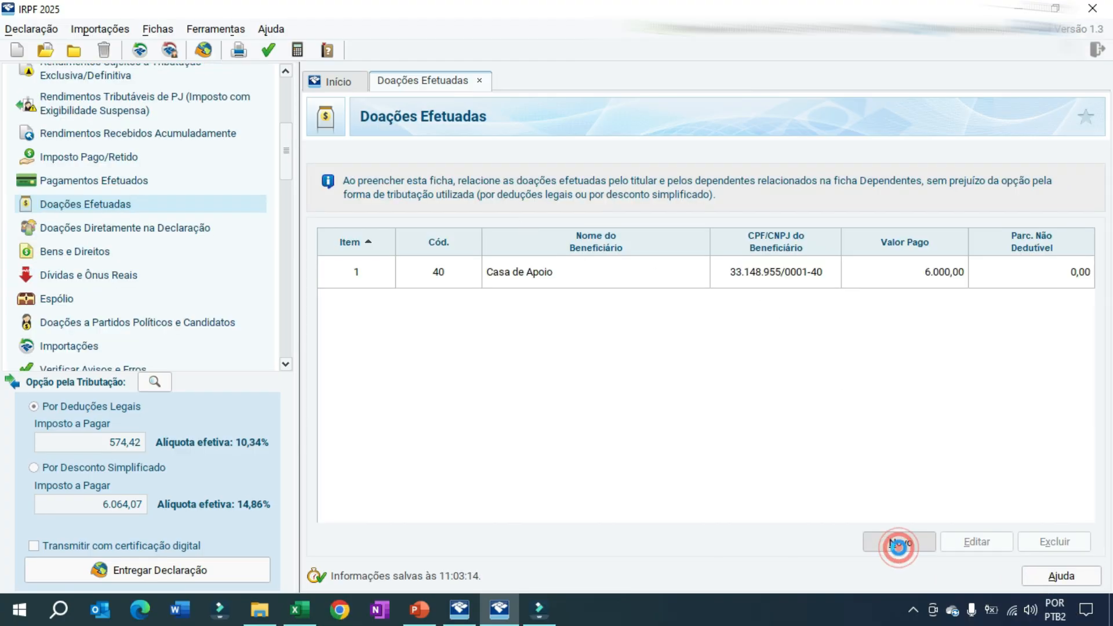
left_click(841, 233)
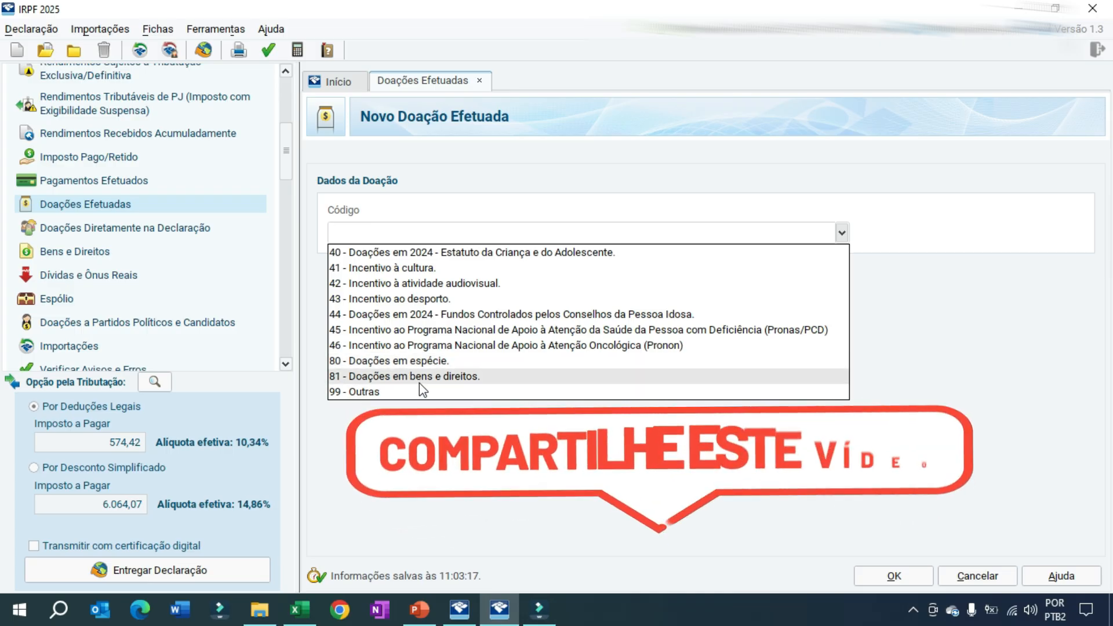
left_click(416, 360)
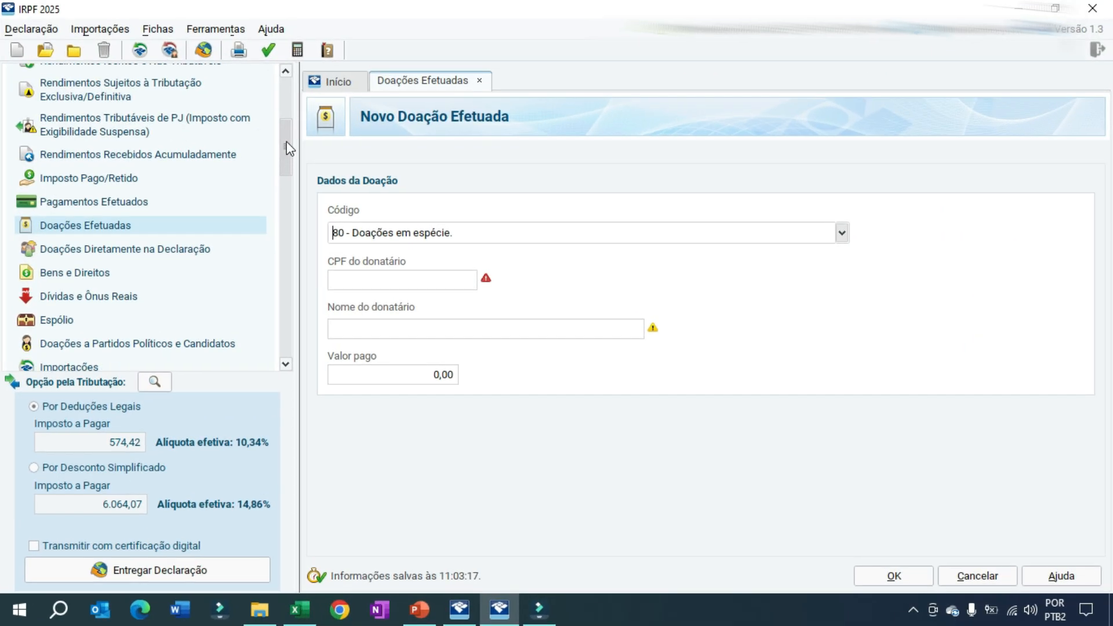
Add an item to Bens e Direitos with group 02 - Bens Móveis and code 01 - Veículo automotor terrestre, leaving the other fields unfilled
scroll(321, 174, "down", 1)
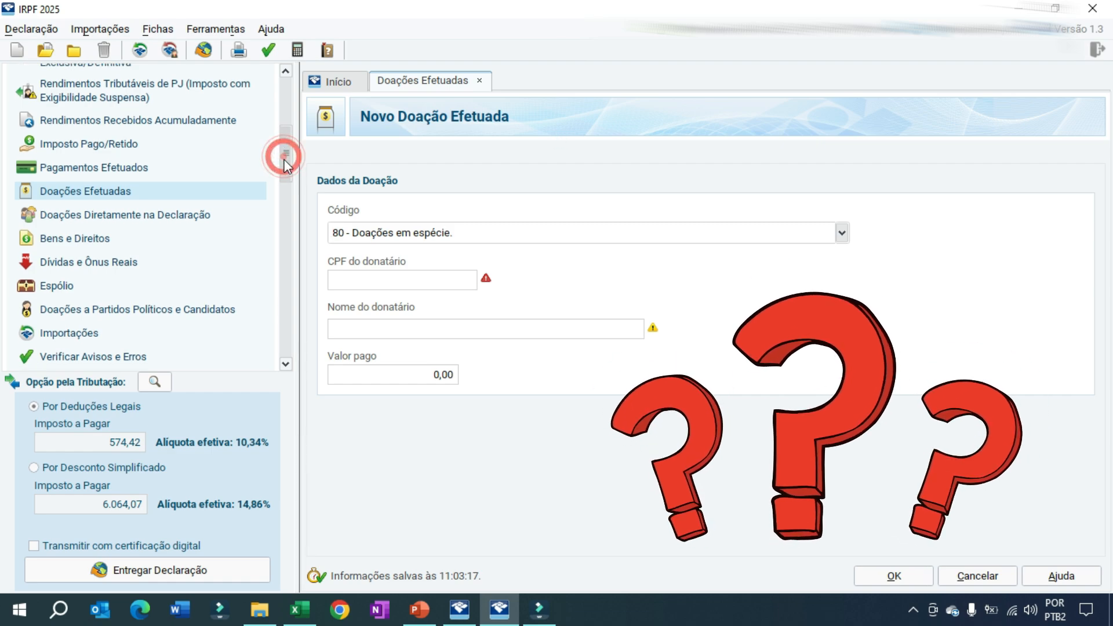
left_click_drag(284, 154, 284, 164)
left_click(103, 188)
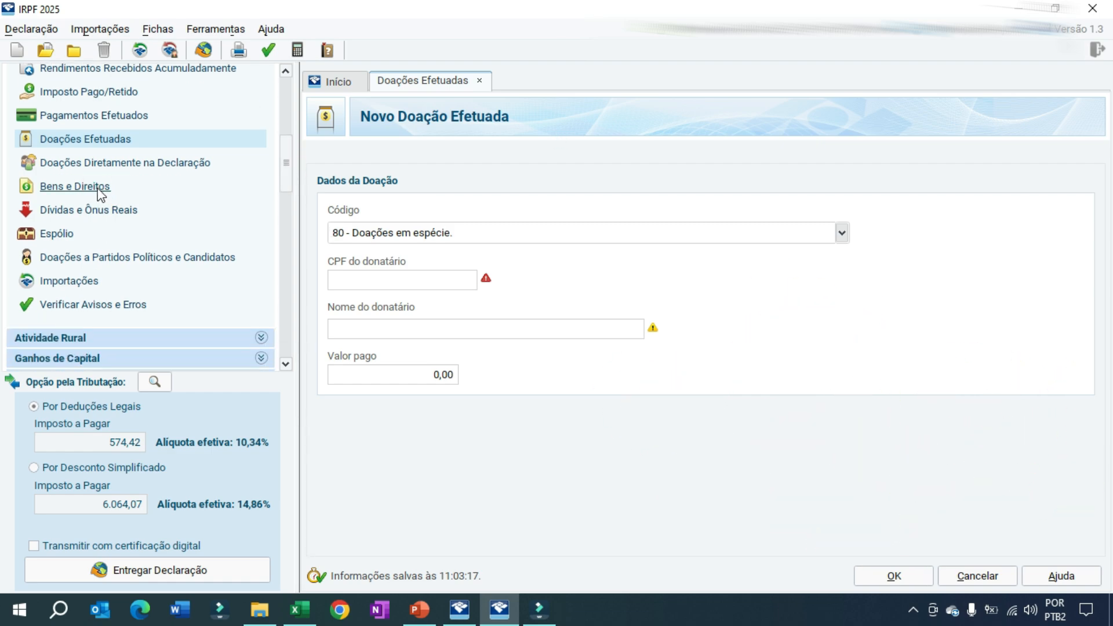
left_click(900, 542)
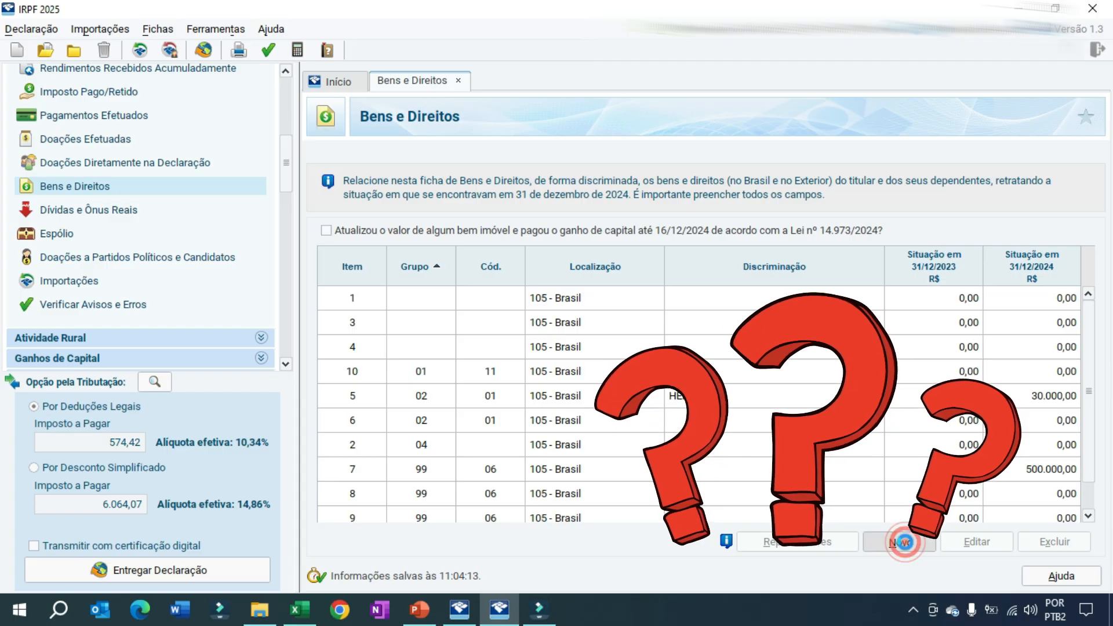
left_click(709, 243)
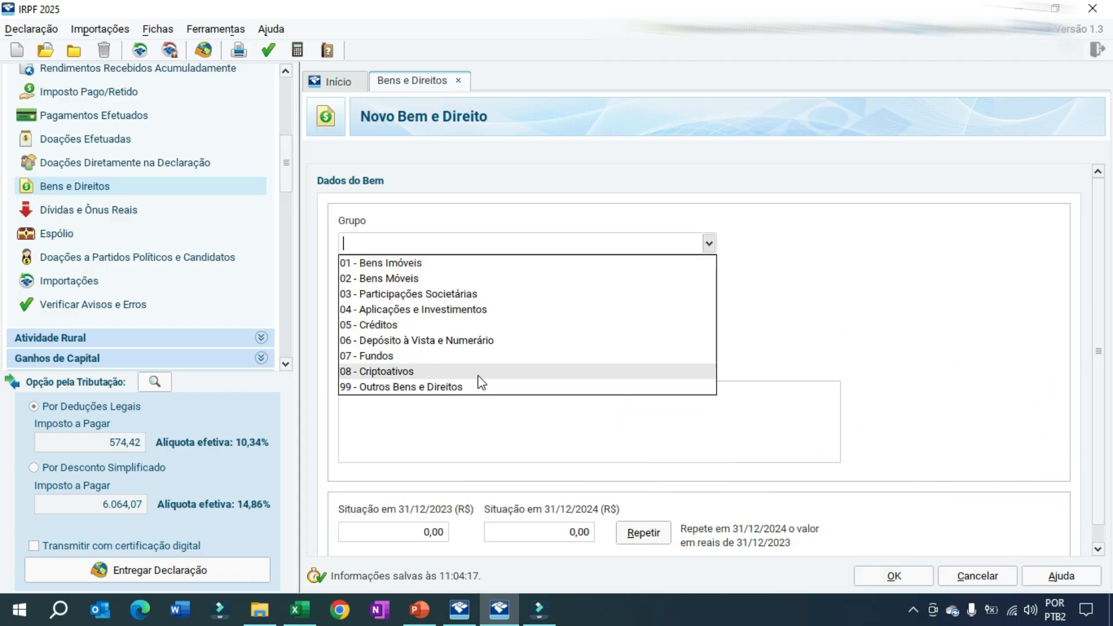
left_click(458, 278)
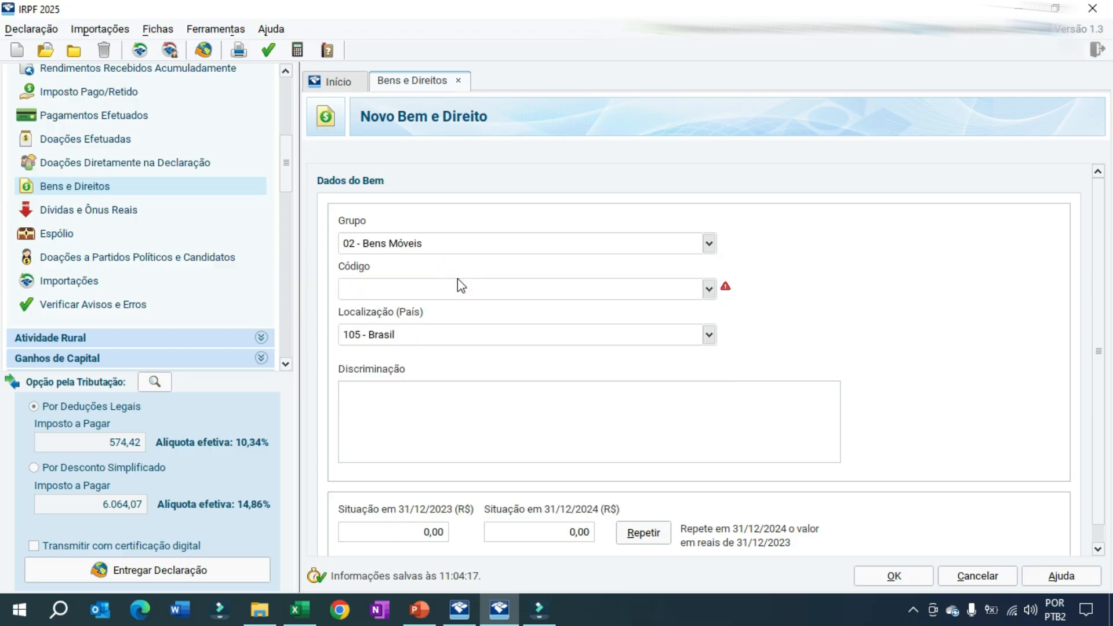
left_click(708, 288)
left_click(598, 320)
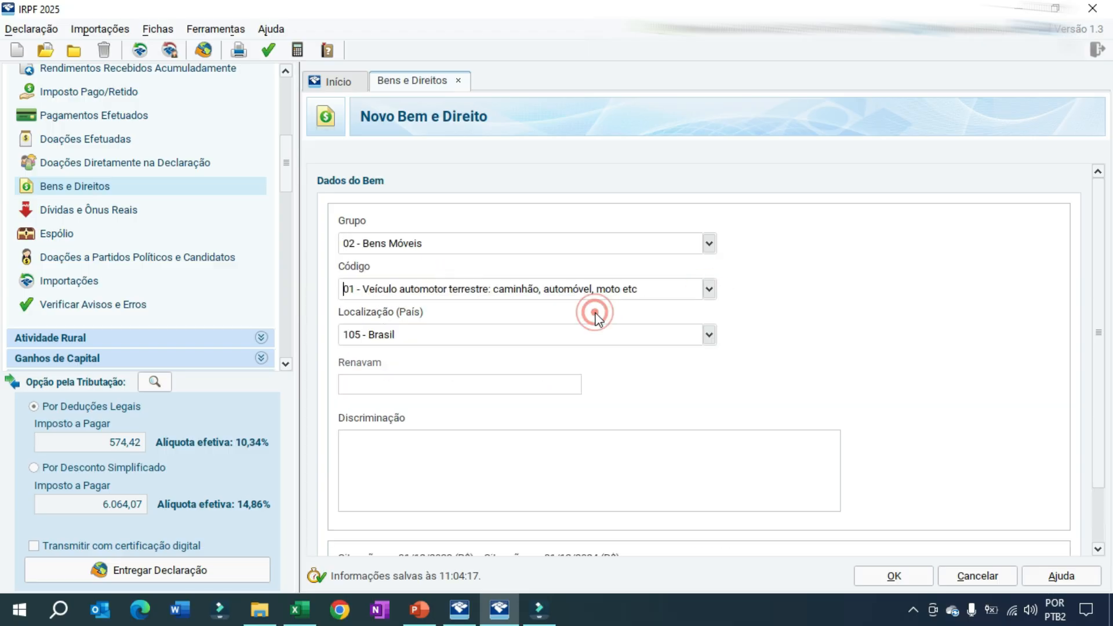
left_click_drag(1104, 315, 1108, 392)
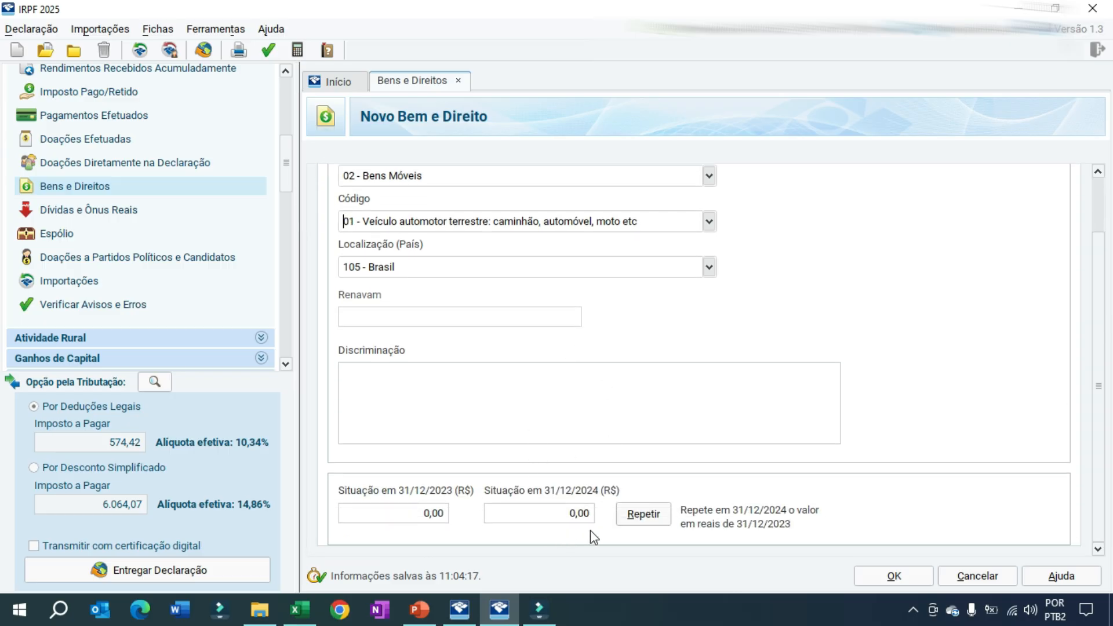
left_click(895, 577)
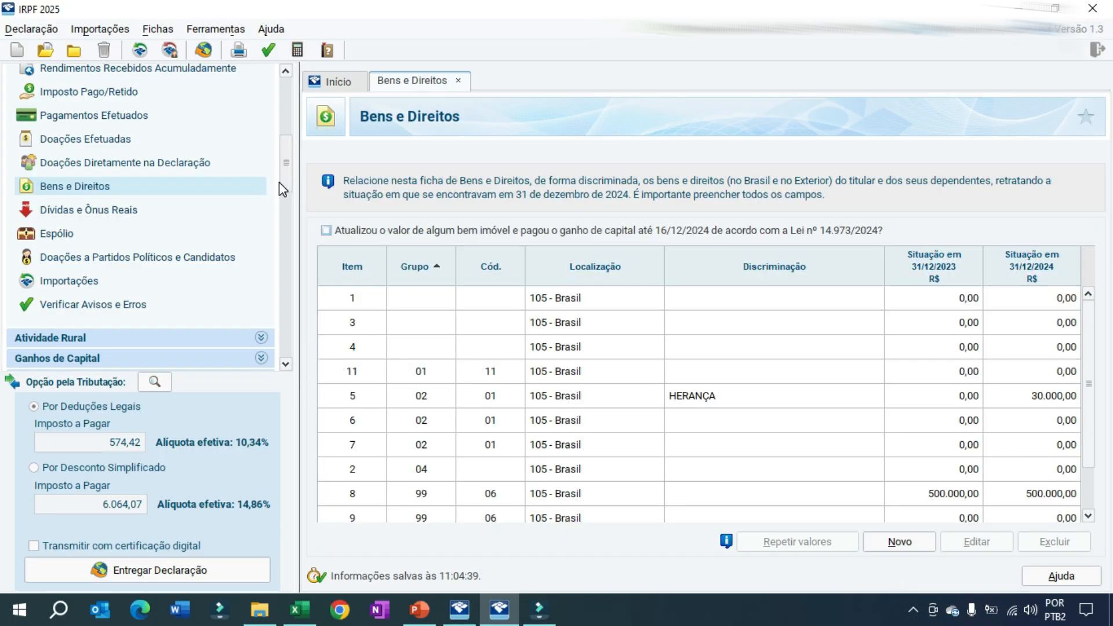
Start a new entry in Rendimentos Isentos e Não Tributáveis with income type 14 - Transferências patrimoniais doações e heranças
left_click_drag(283, 183, 286, 125)
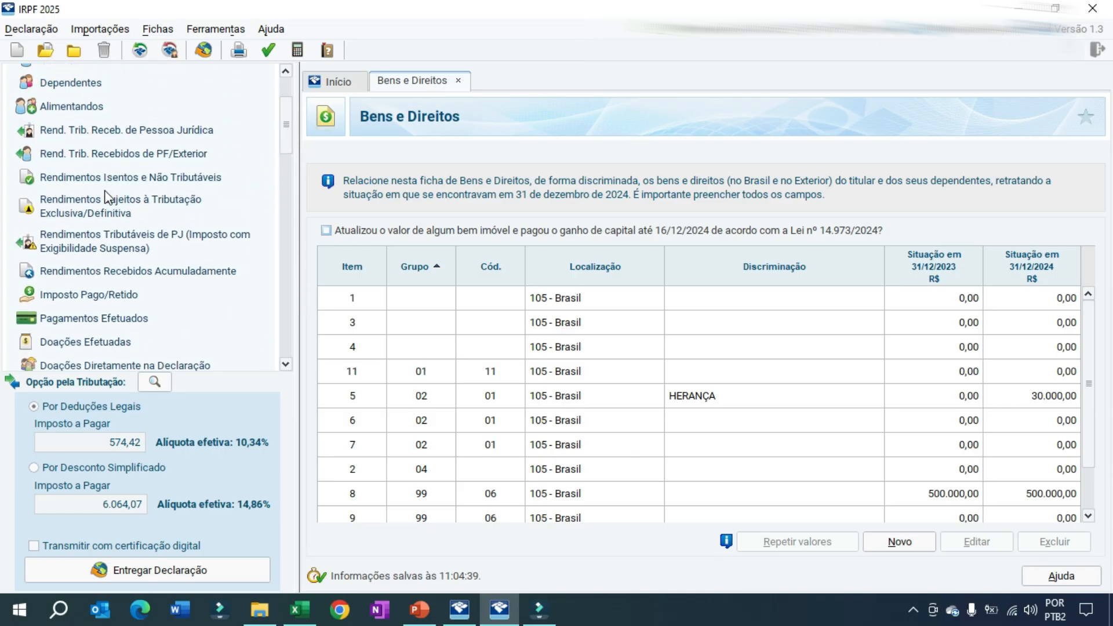
left_click(144, 178)
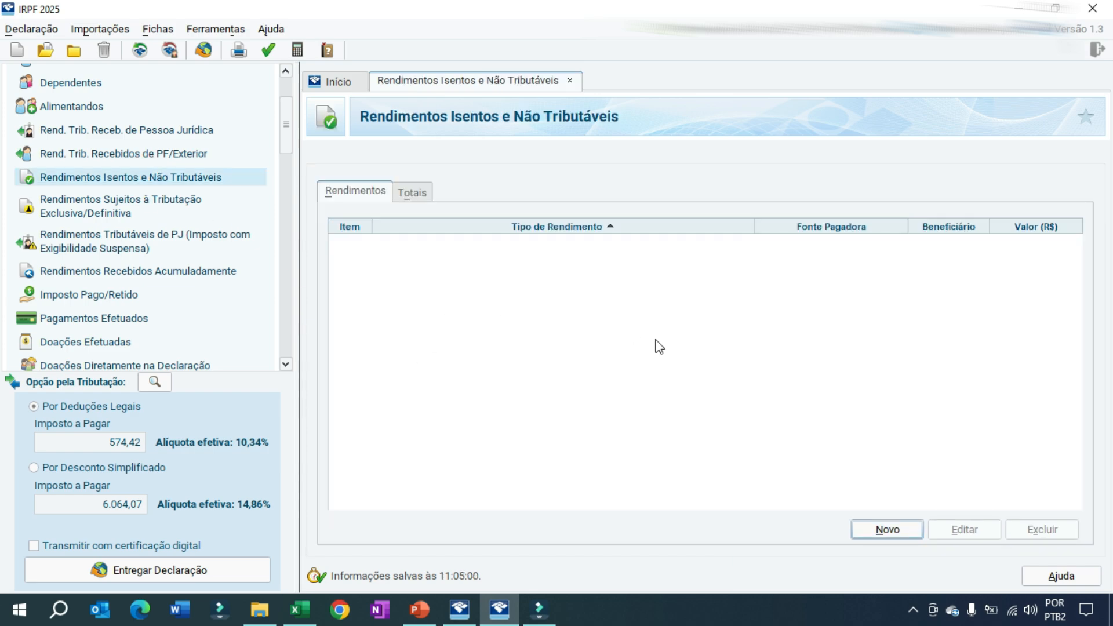
left_click(887, 529)
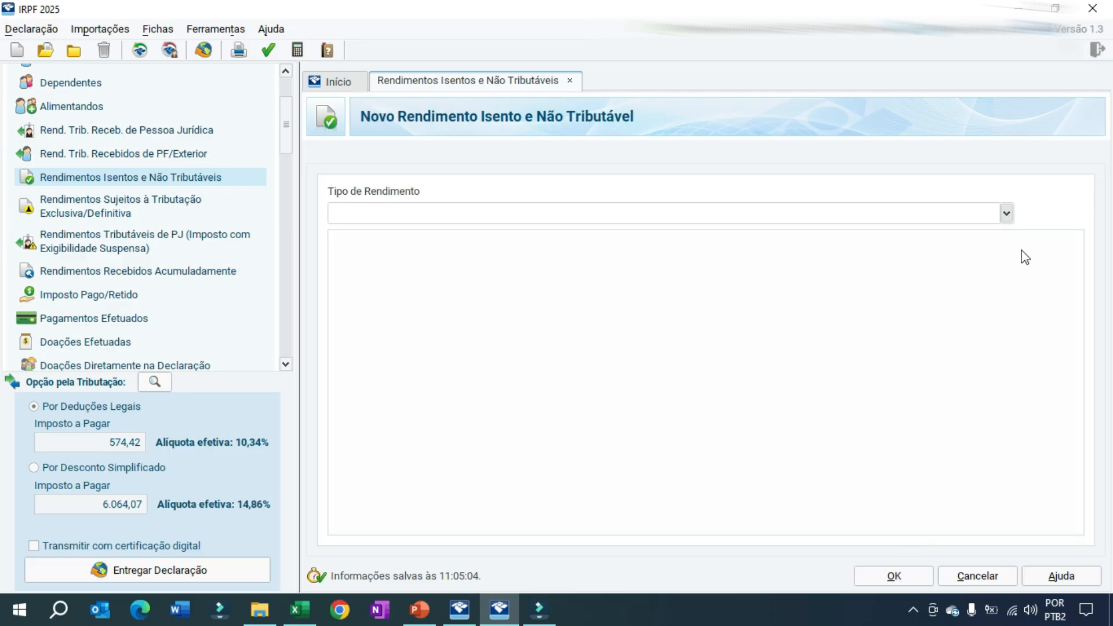
left_click(1007, 213)
left_click_drag(1011, 255, 1009, 320)
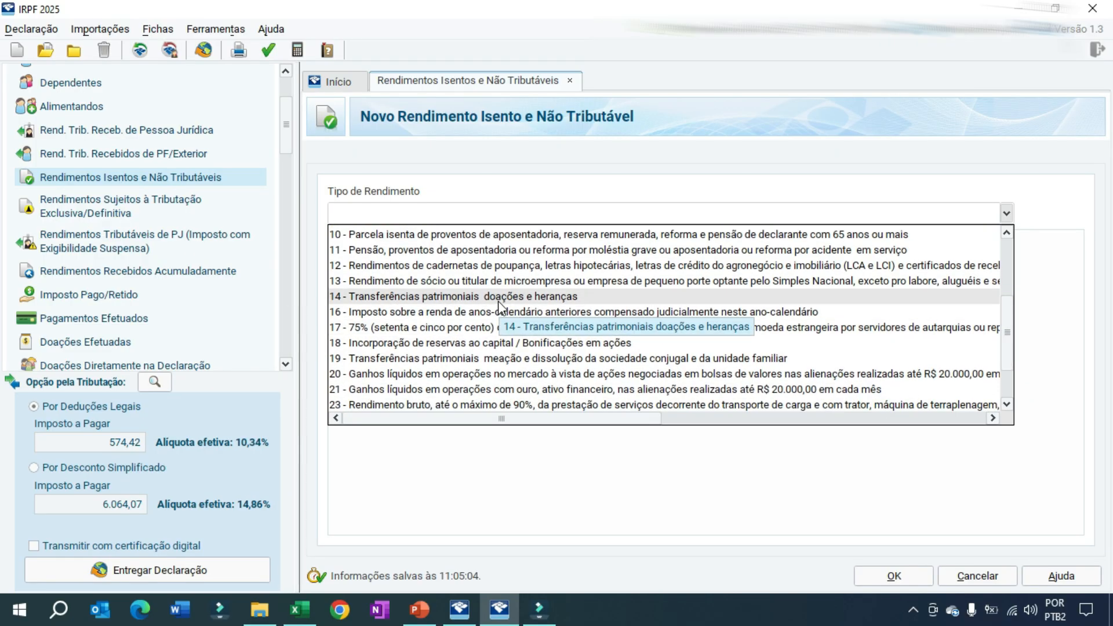
left_click(381, 296)
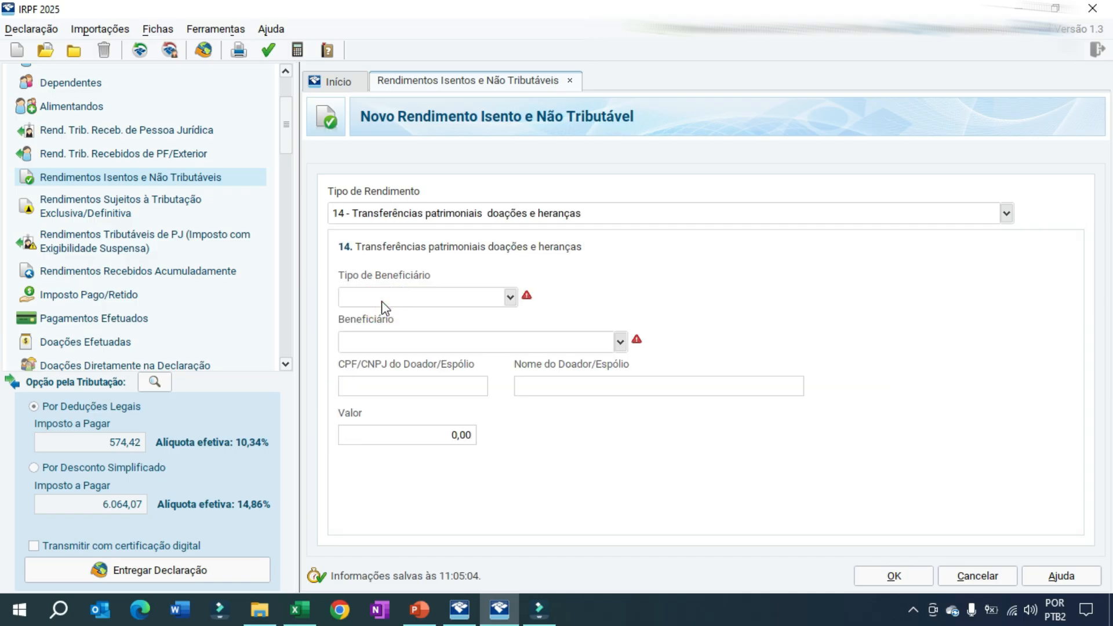
Examine the Tipo de Beneficiário and Beneficiário choices and the Valor field, then close the entry with its fields unfilled
left_click(510, 297)
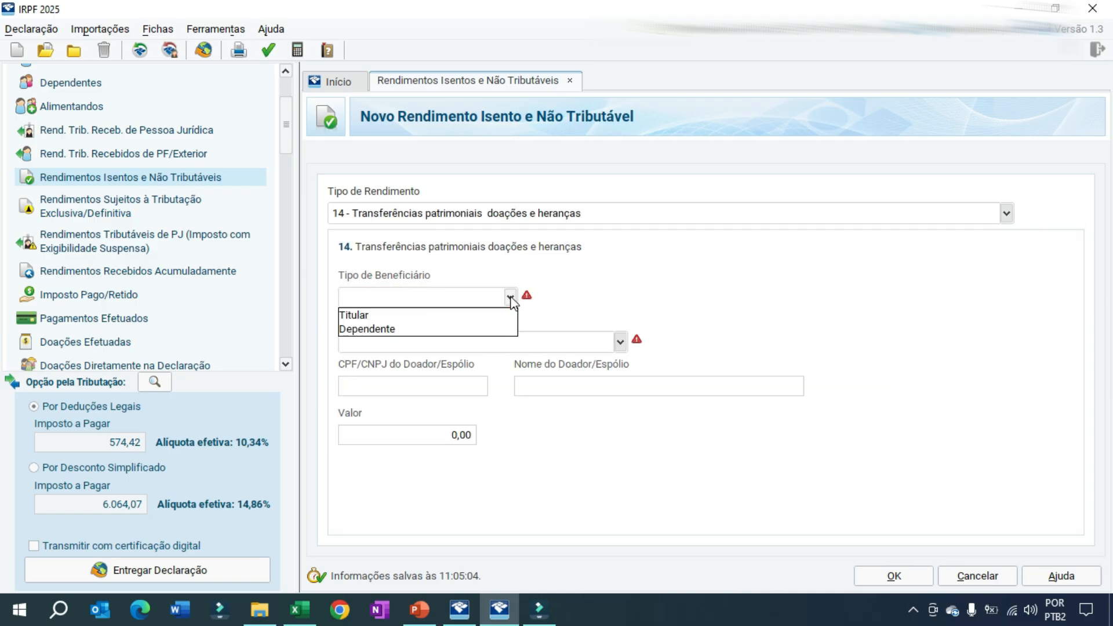
left_click(510, 296)
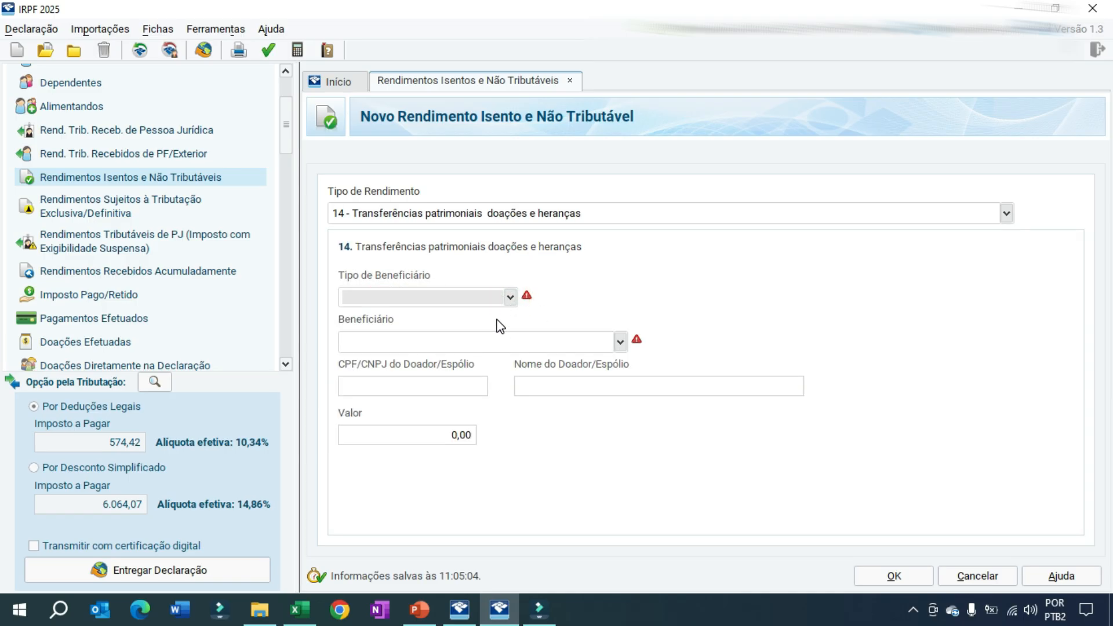
left_click(510, 297)
left_click(510, 297)
left_click(618, 343)
left_click(617, 343)
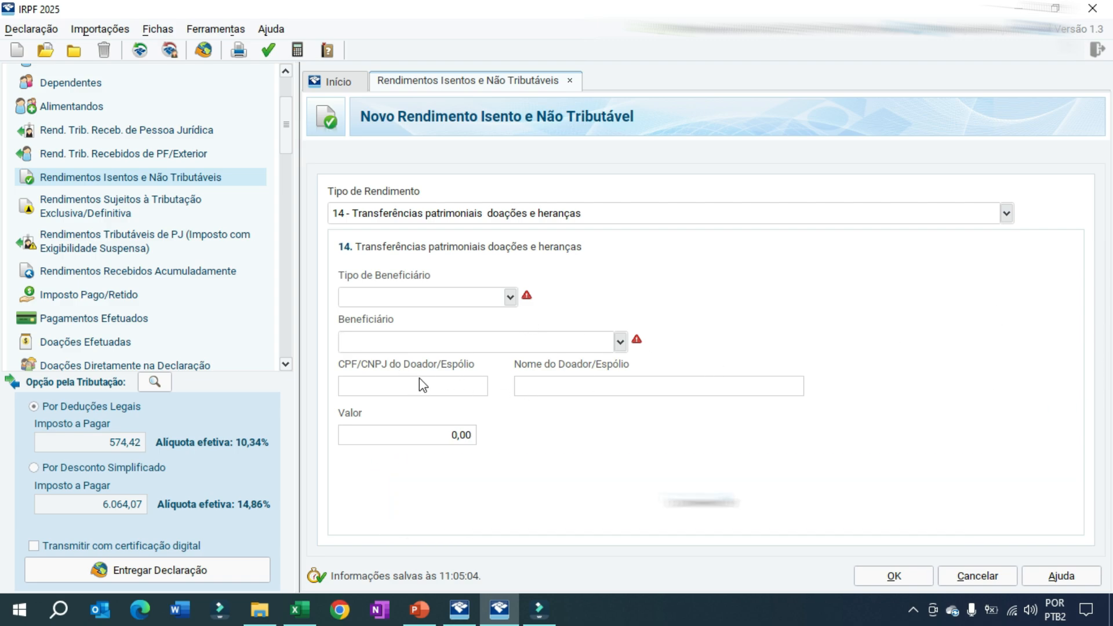
left_click(458, 436)
left_click(893, 576)
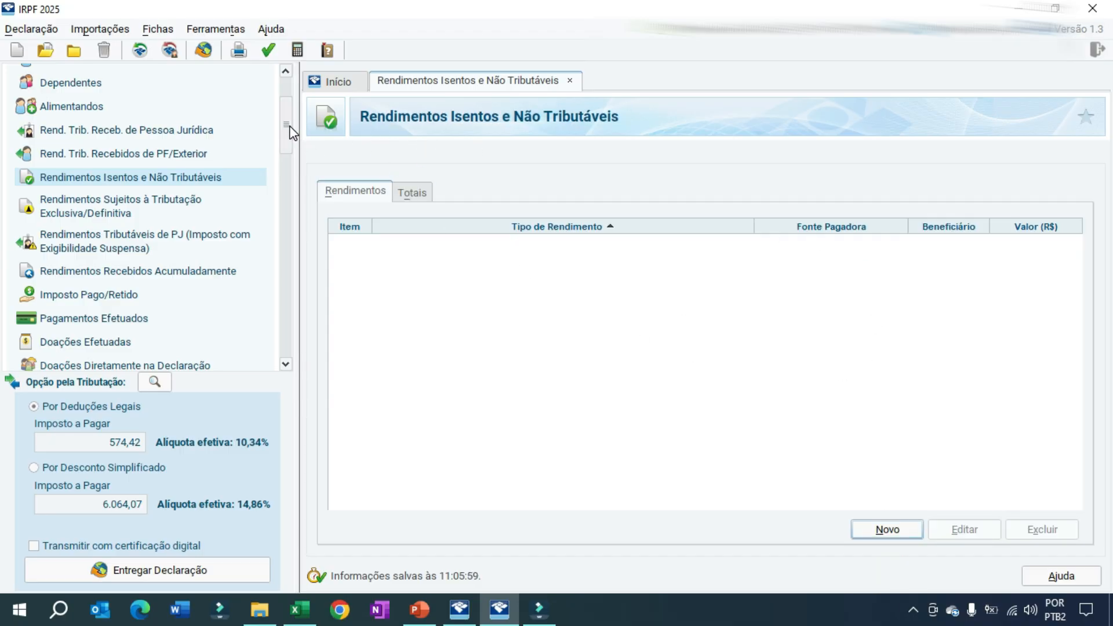
scroll(291, 132, "down", 3)
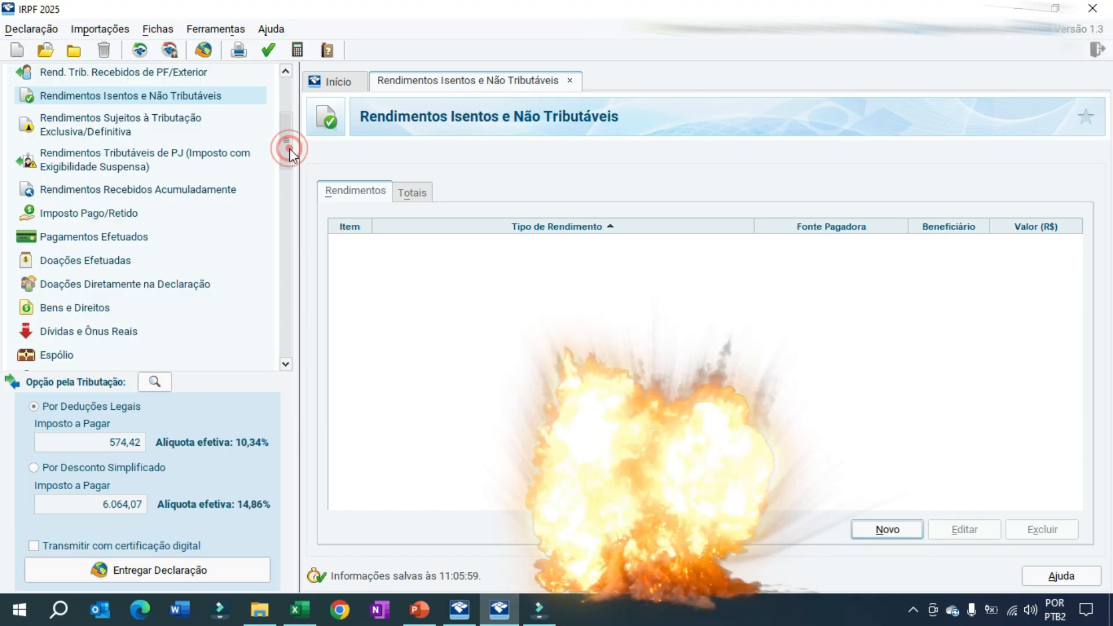
scroll(288, 148, "up", 2)
scroll(287, 134, "up", 1)
scroll(287, 137, "down", 3)
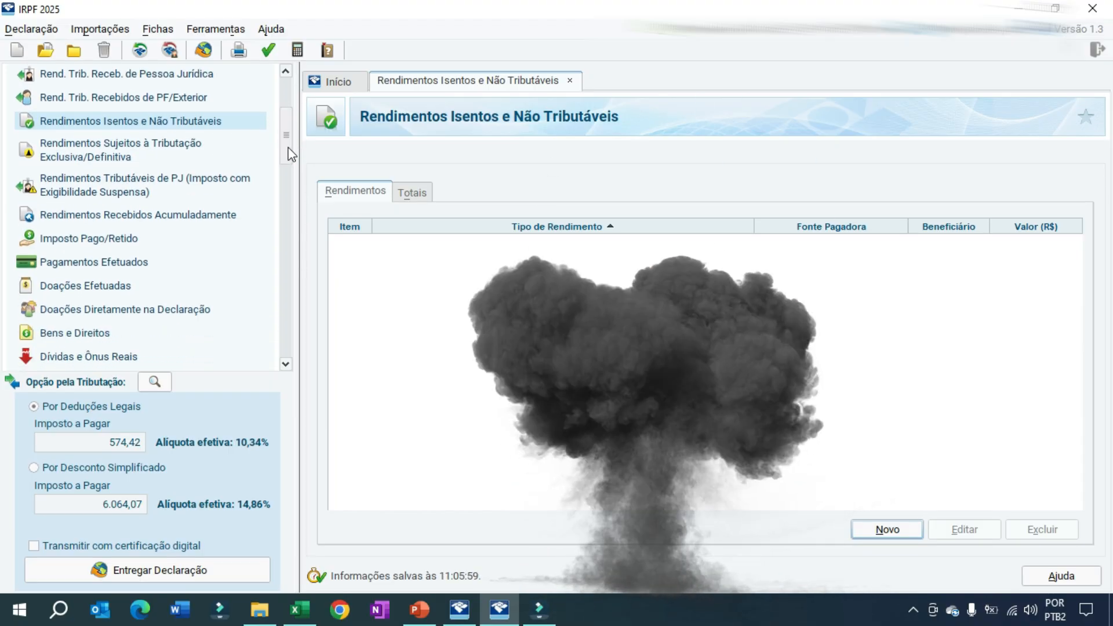